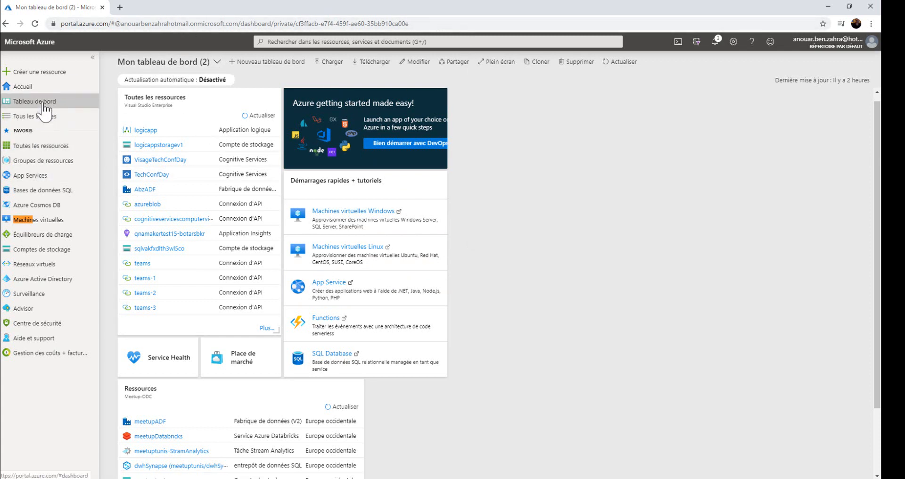
# Step: Find the Machine Learning service in the IA + Machine Learning category of the marketplace and start creating the resource
pyautogui.click(38, 73)
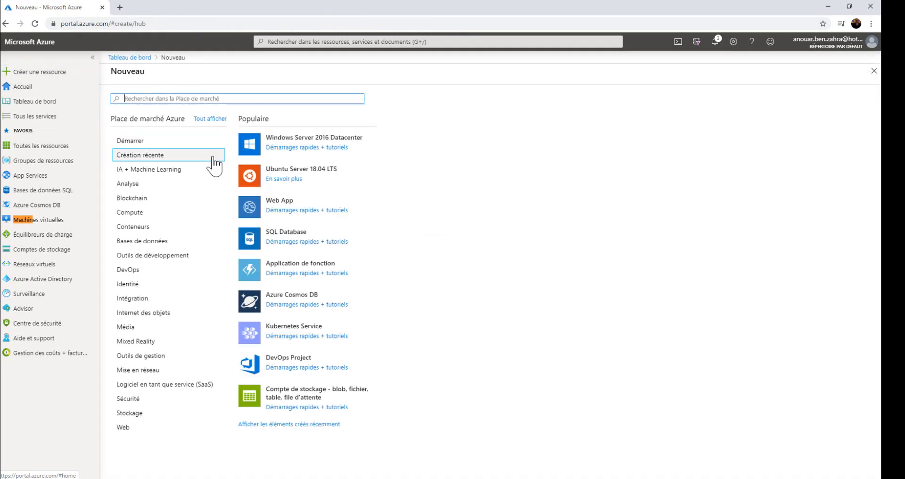
pyautogui.click(155, 173)
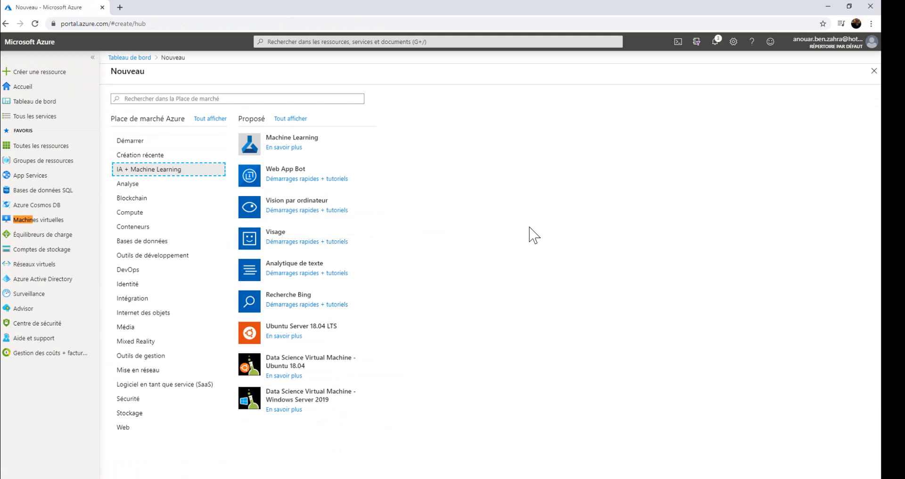
pyautogui.click(296, 119)
pyautogui.scroll(-2, 518, 250)
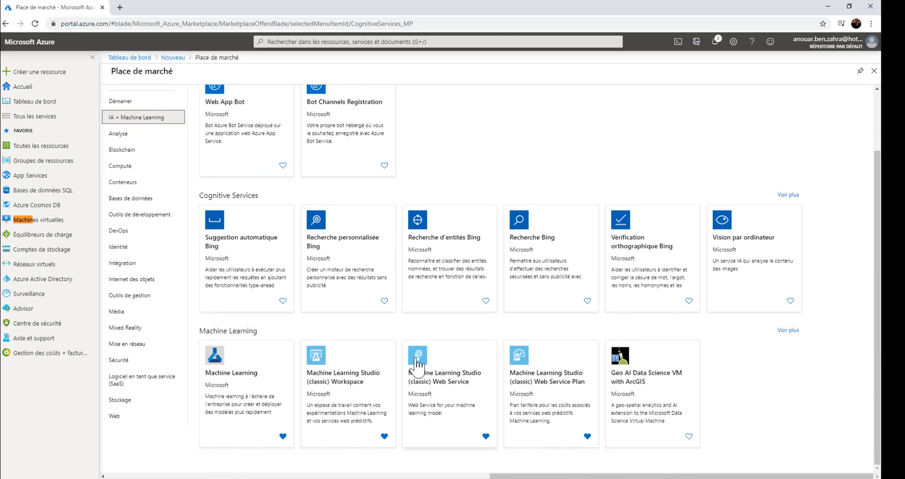
pyautogui.scroll(2, 415, 358)
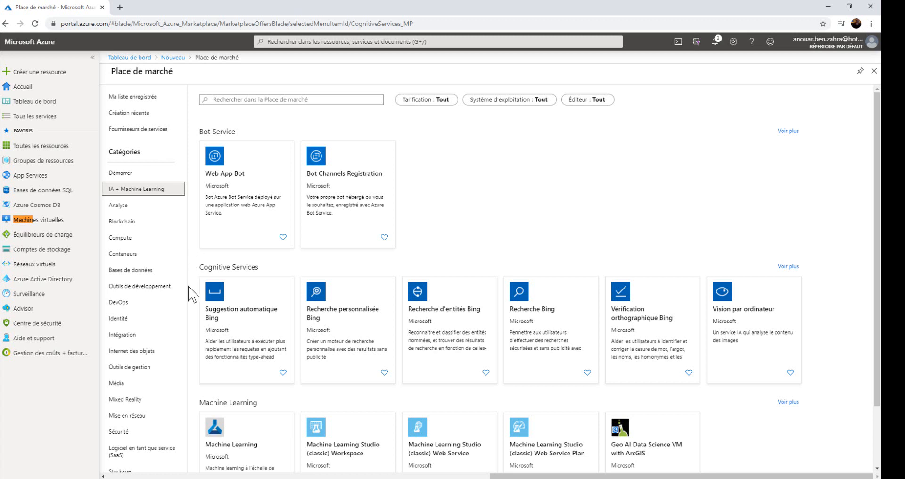
pyautogui.scroll(-1, 349, 398)
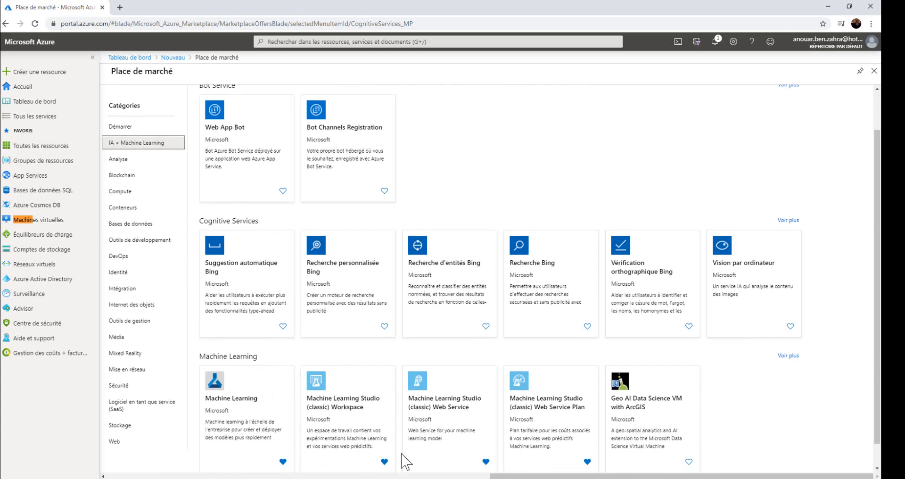
pyautogui.scroll(-1, 407, 460)
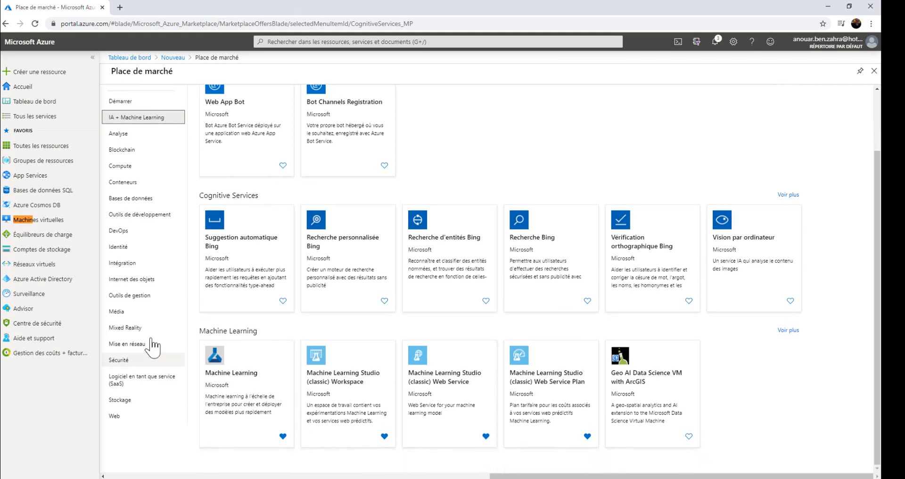
pyautogui.click(227, 389)
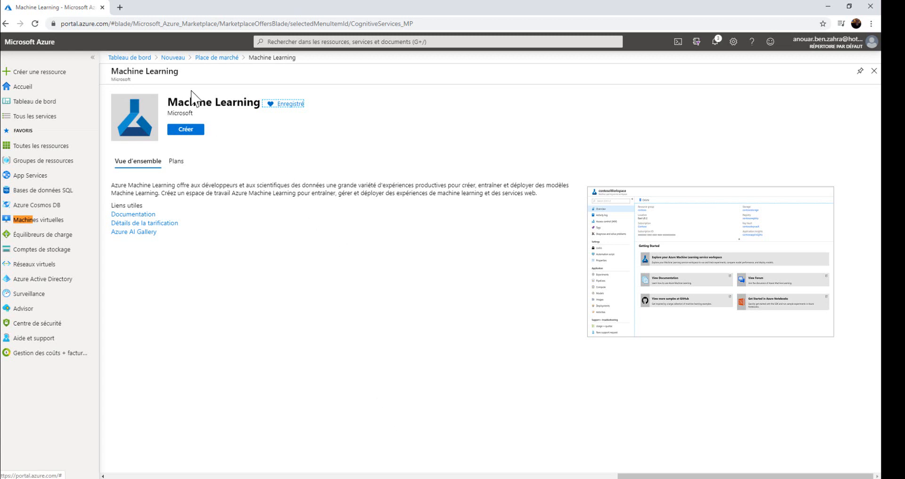
pyautogui.click(188, 130)
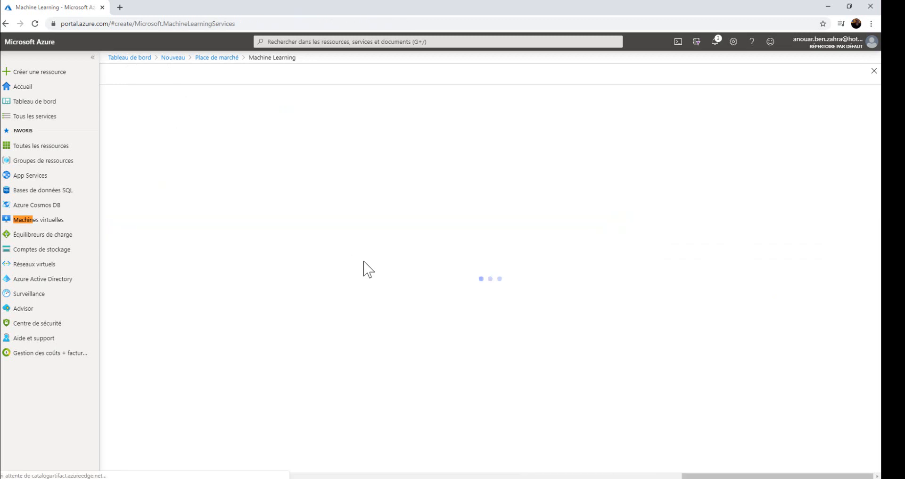
# Step: Name the workspace AMLS, with the Visual Studio Enterprise subscription and the existing AMLS resource group
pyautogui.click(178, 133)
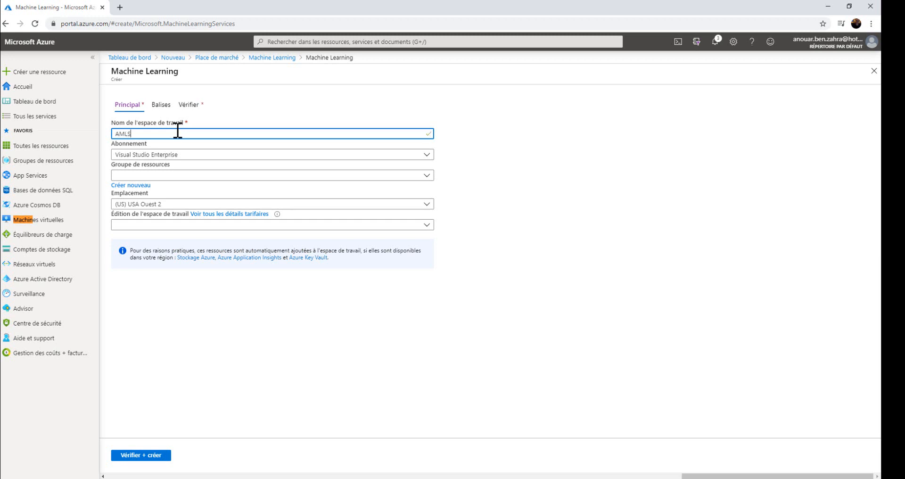
pyautogui.click(172, 157)
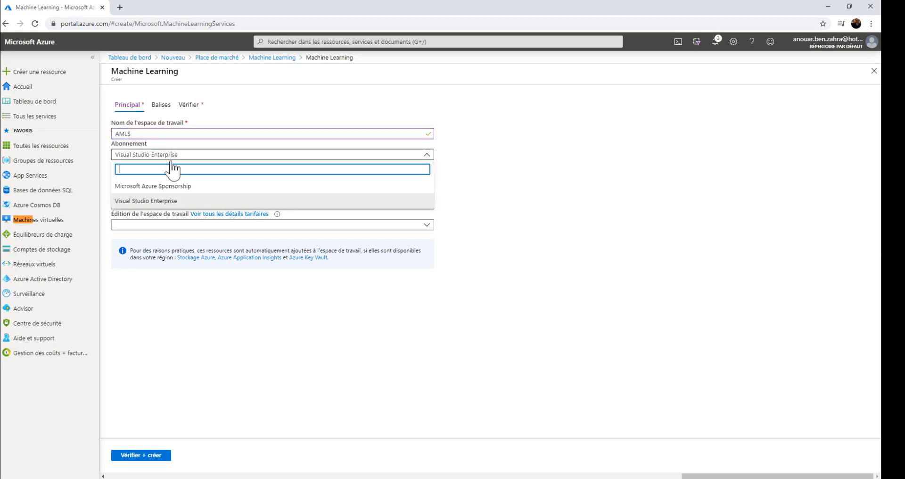
pyautogui.click(175, 201)
pyautogui.click(154, 178)
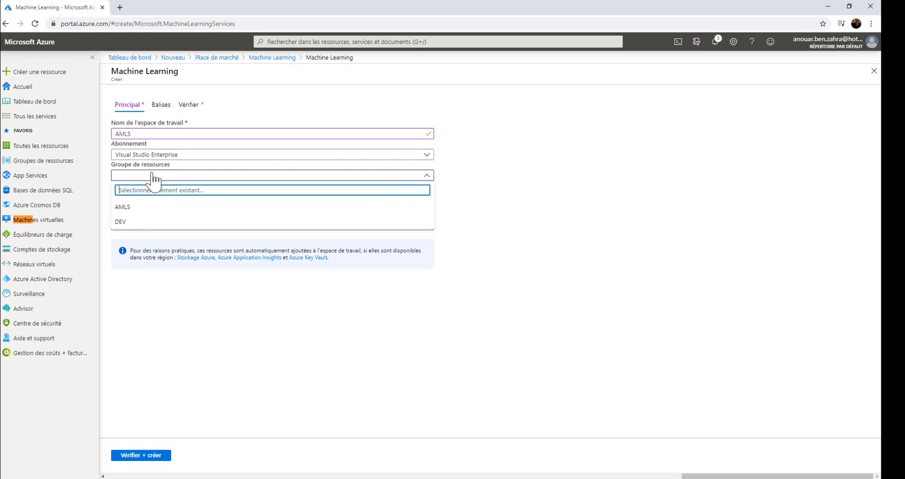
pyautogui.click(137, 207)
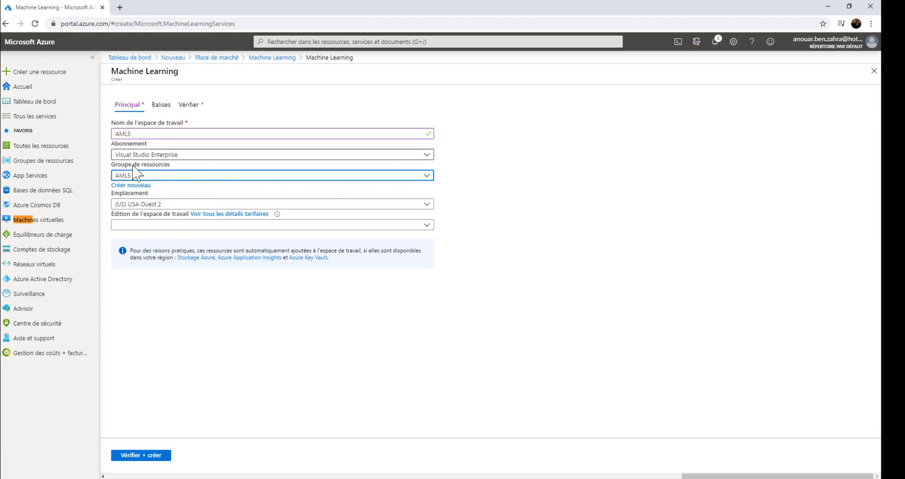
# Step: Set the workspace location to (Europe) Europe occidentale and the workspace edition to Basic
pyautogui.click(157, 204)
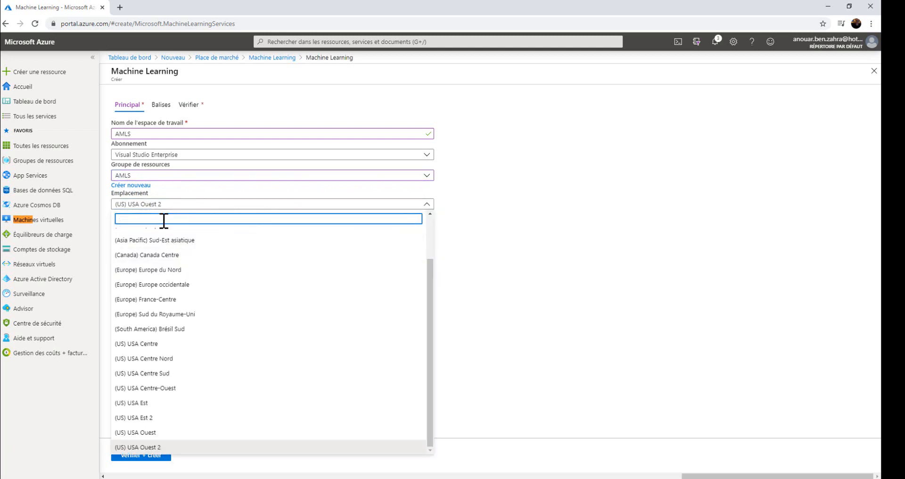
pyautogui.write('e')
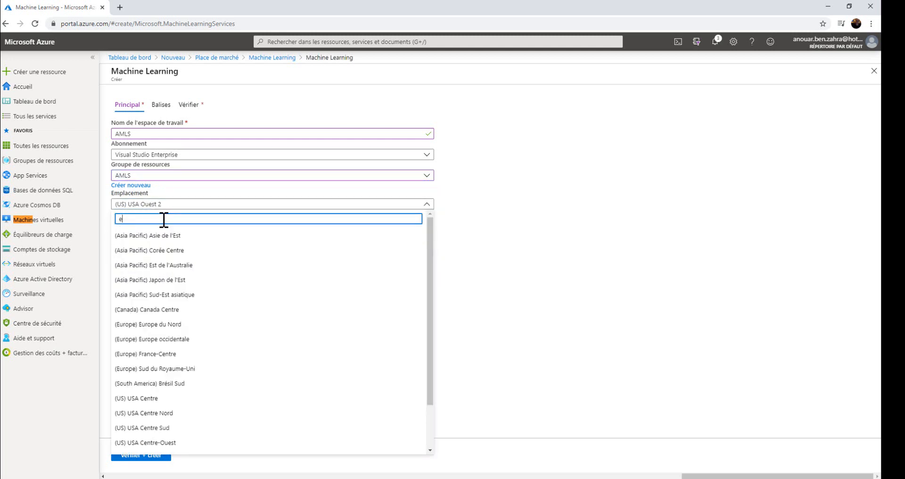
pyautogui.write(') Euro')
pyautogui.click(180, 251)
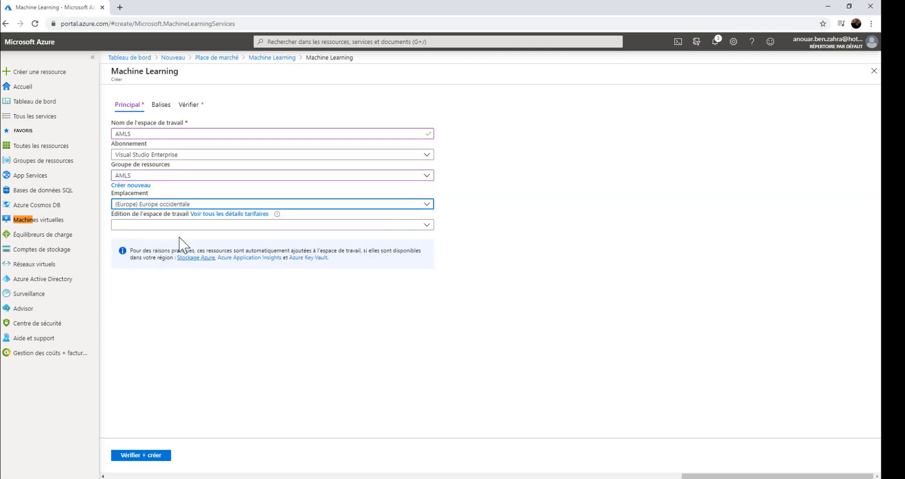
pyautogui.click(147, 227)
pyautogui.click(144, 240)
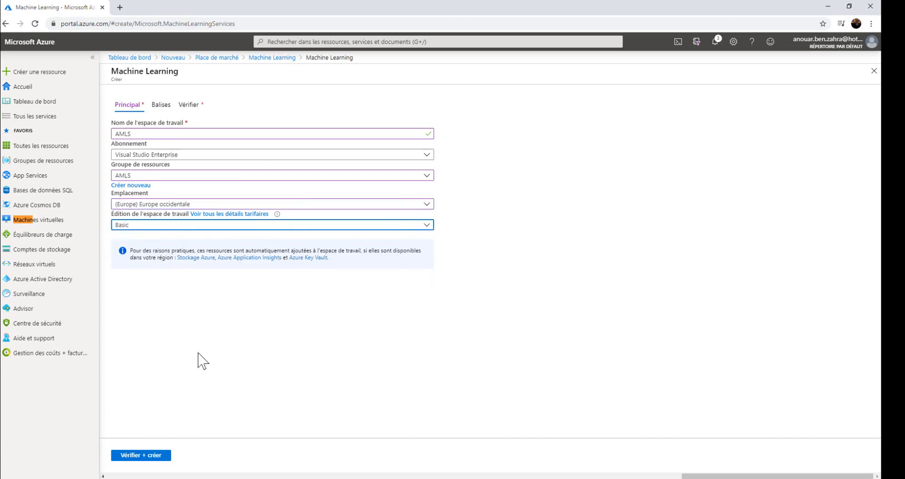
# Step: Validate and create the AMLS workspace, and launch Azure Machine Learning studio from its overview
pyautogui.click(141, 456)
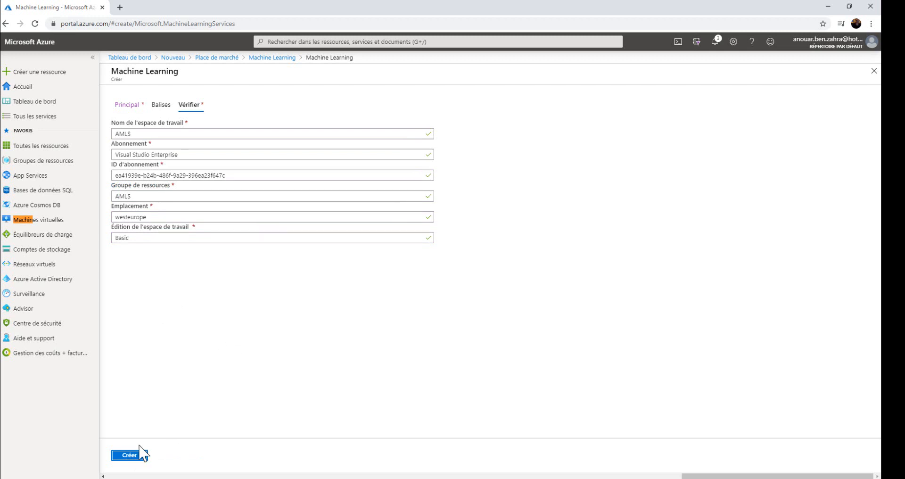
pyautogui.click(133, 455)
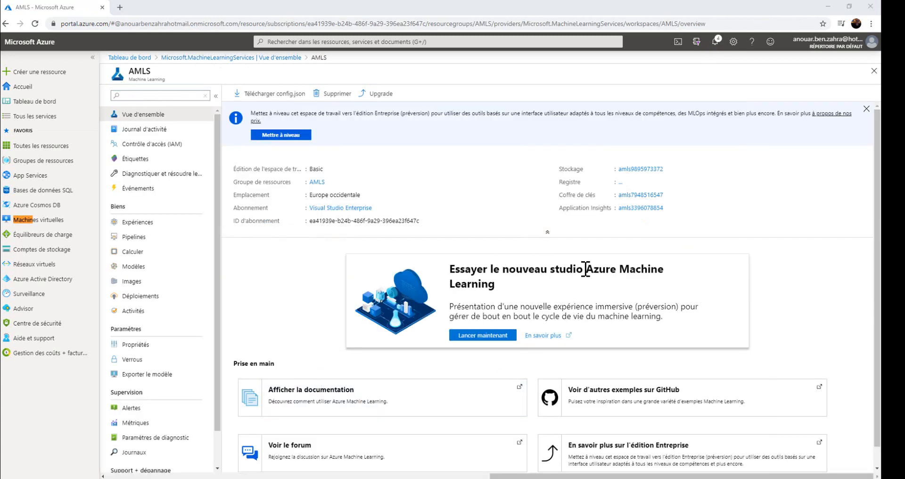
pyautogui.click(469, 339)
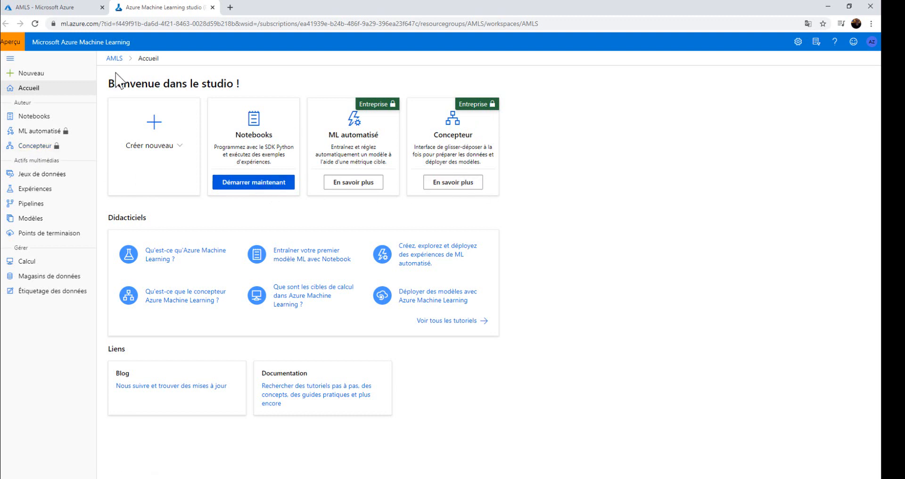
# Step: Return to the AMLS workspace in the Azure portal and upgrade it to the Enterprise edition
pyautogui.click(54, 7)
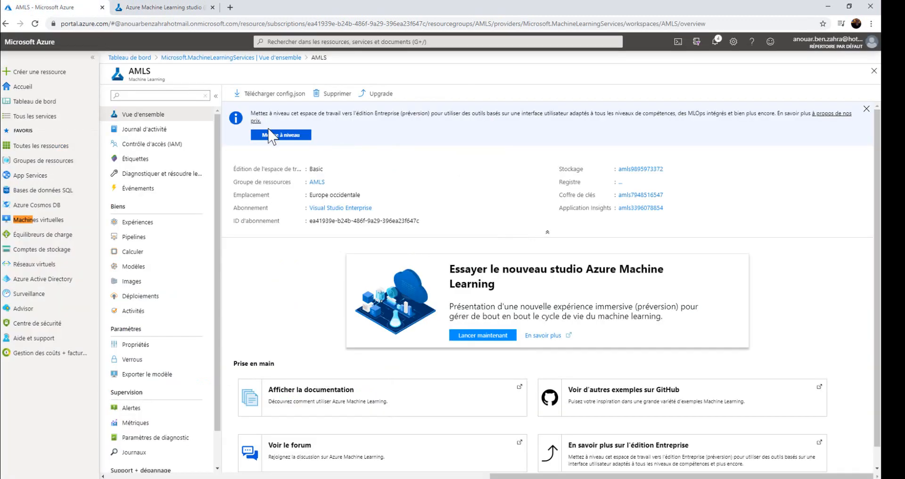
pyautogui.click(271, 137)
pyautogui.click(274, 166)
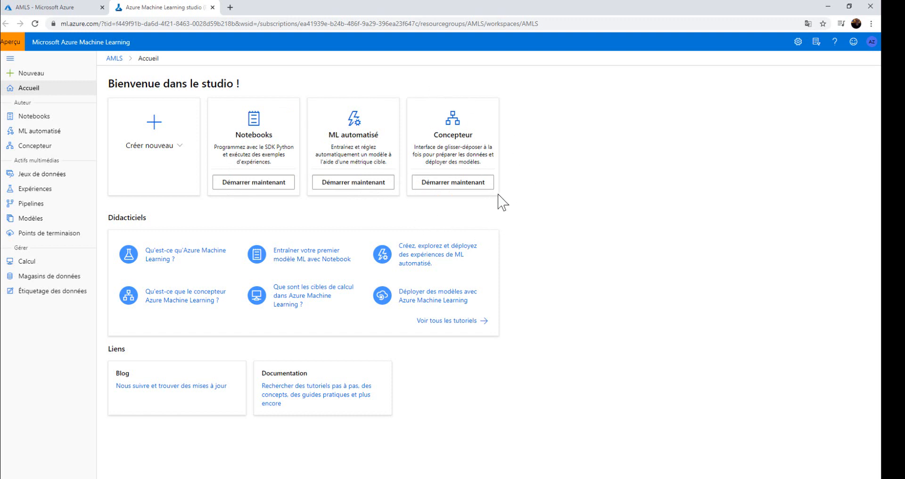
# Step: Open the studio's Designer (Concepteur), expand its samples and create a new pipeline with the easy-to-use prebuilt modules
pyautogui.click(472, 188)
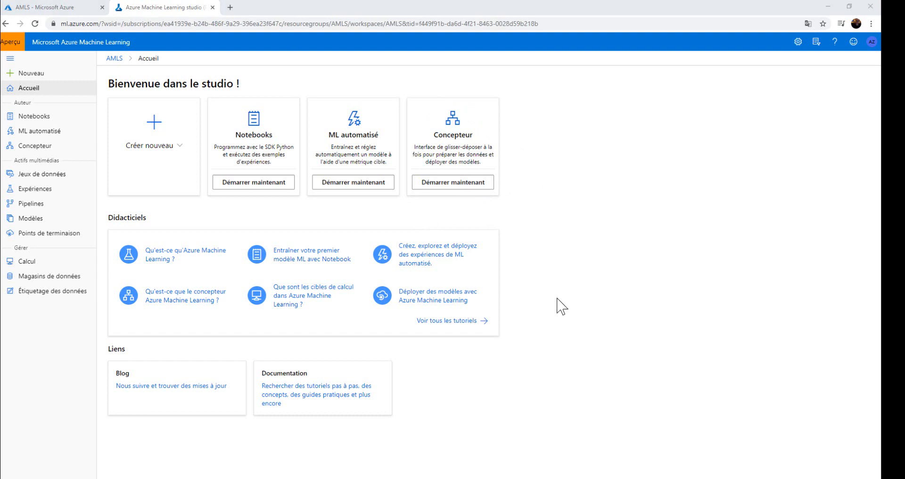
pyautogui.click(182, 147)
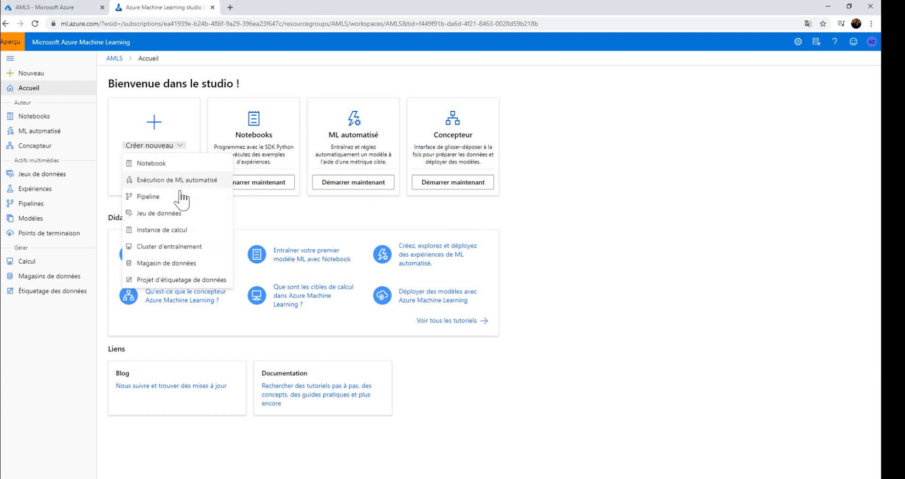
pyautogui.click(533, 208)
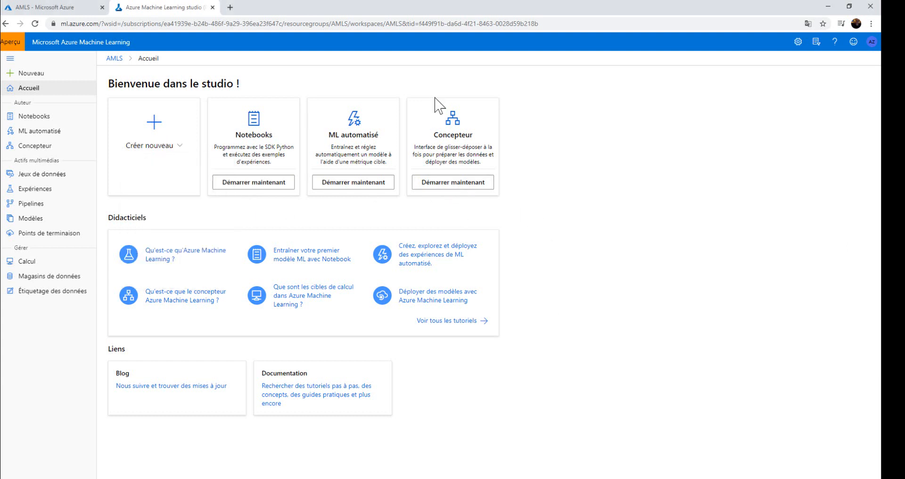
pyautogui.click(468, 182)
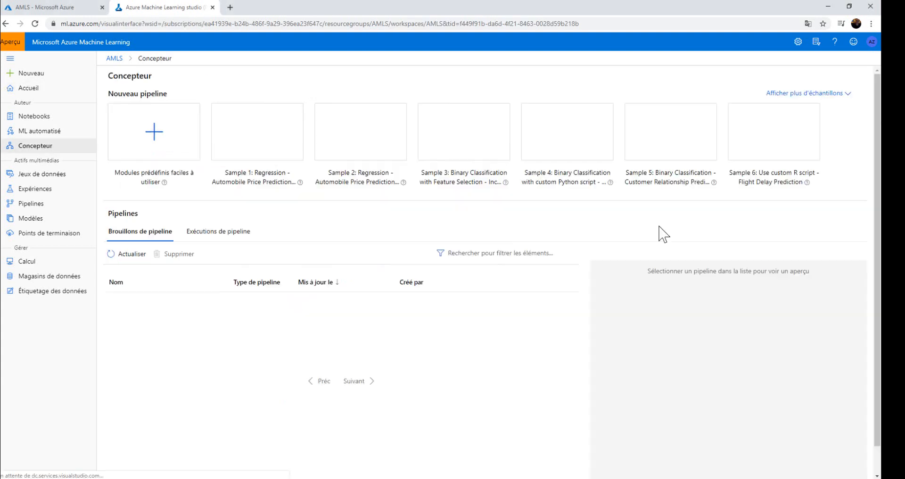
pyautogui.click(839, 95)
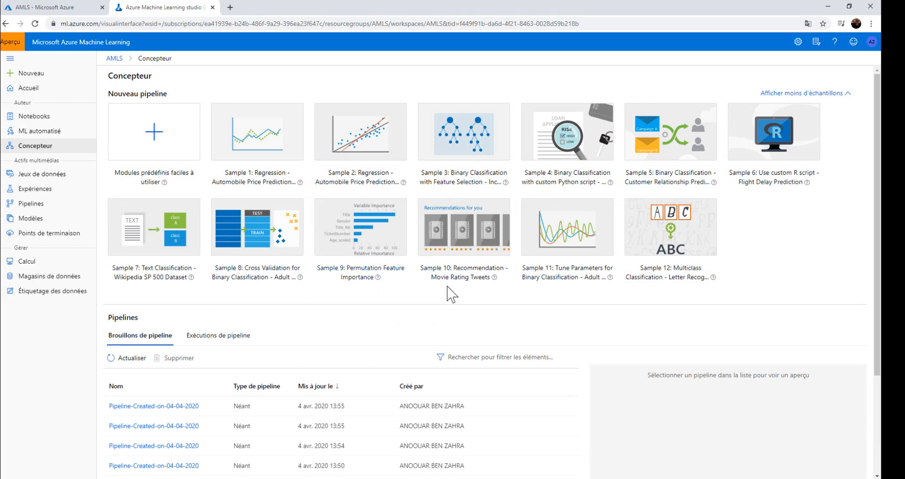
pyautogui.click(152, 131)
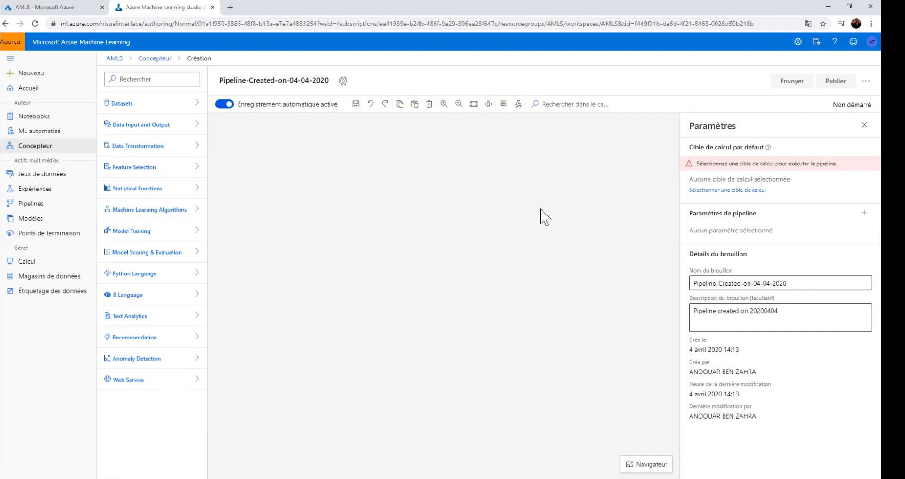
# Step: Place the Automobile price data (Raw) sample dataset on the pipeline canvas
pyautogui.click(171, 113)
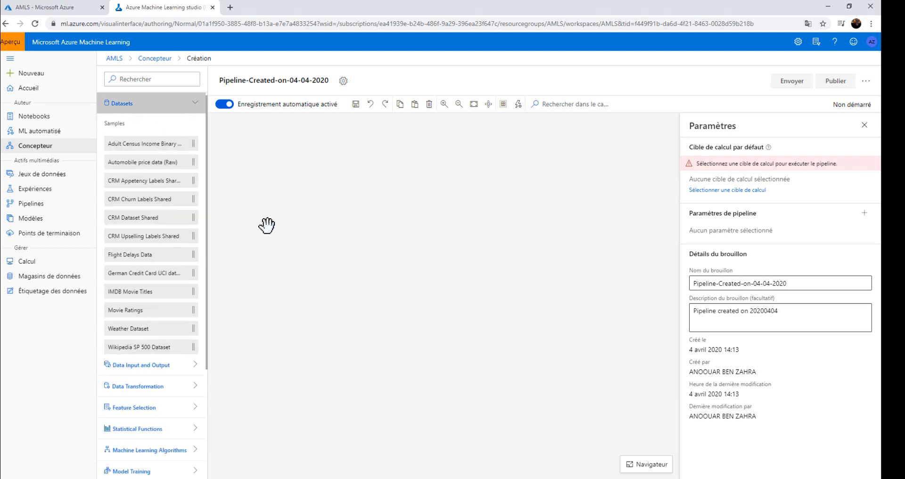
pyautogui.moveTo(120, 164)
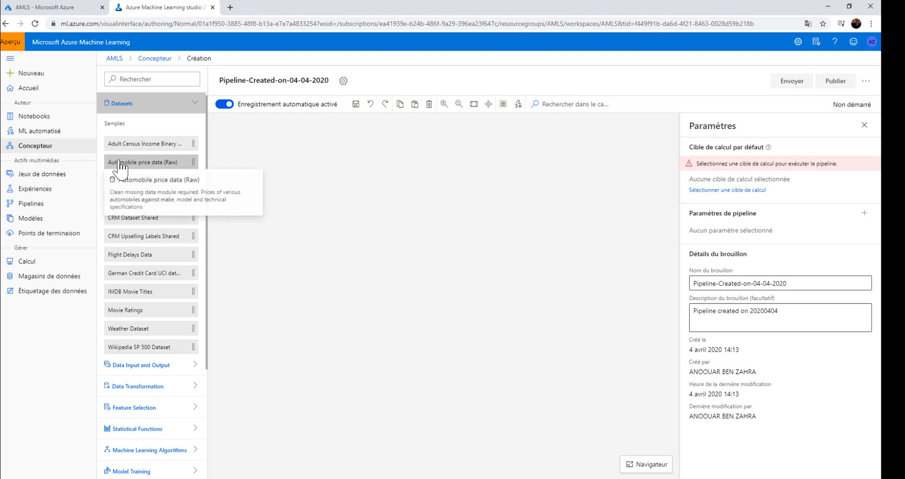
pyautogui.moveTo(190, 169); pyautogui.dragTo(459, 151)
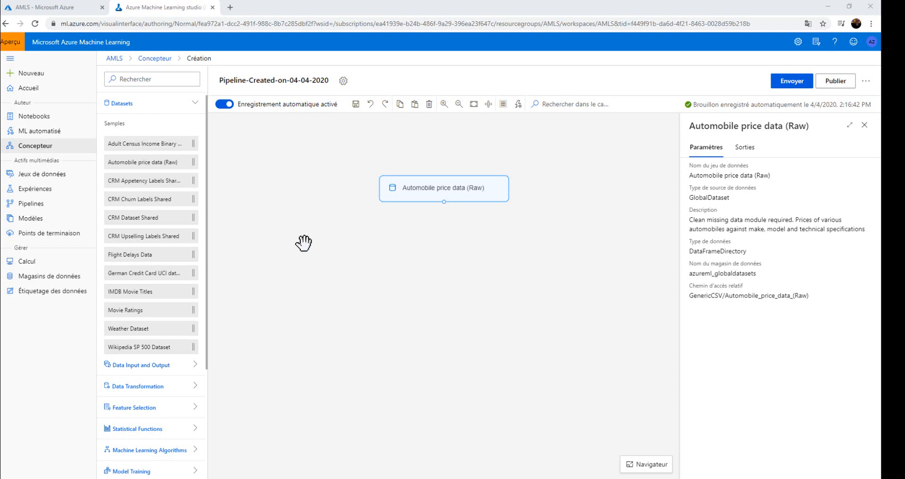
# Step: Open the workspace's datasets (Jeux de données) and look at the sources offered for creating a dataset
pyautogui.click(51, 178)
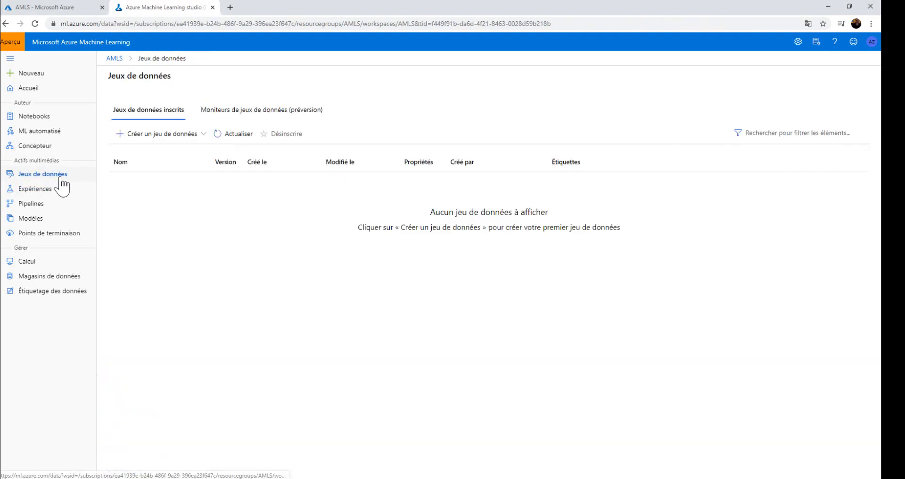
pyautogui.click(178, 138)
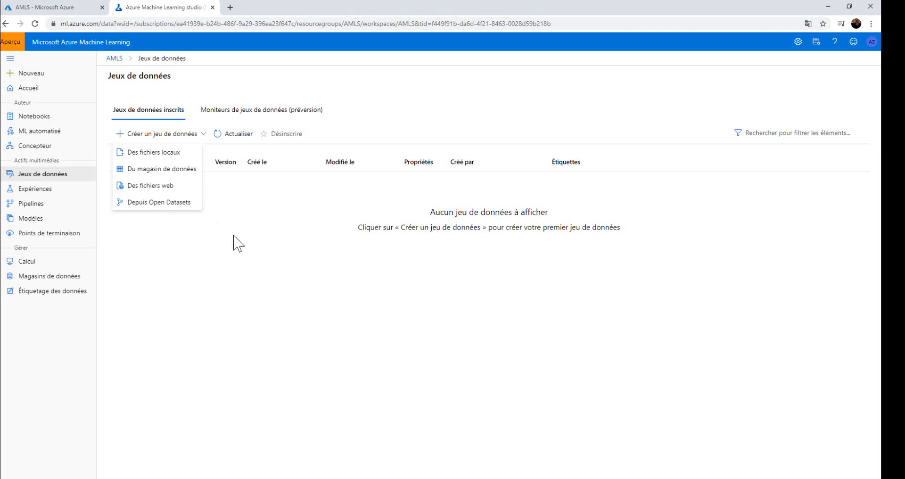
# Step: Create another Designer pipeline with prebuilt modules and place the Automobile price data (Raw) dataset on its canvas
pyautogui.click(47, 146)
pyautogui.click(194, 155)
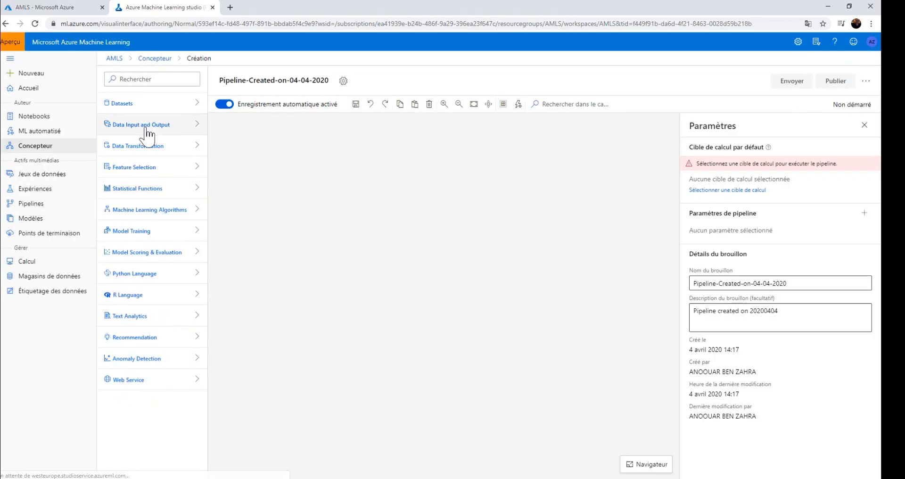
pyautogui.click(169, 124)
pyautogui.click(162, 106)
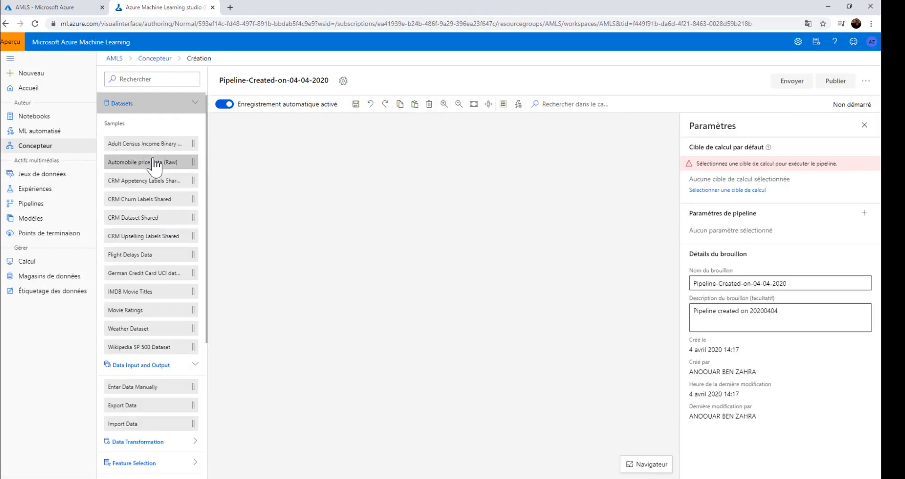
pyautogui.moveTo(142, 162); pyautogui.dragTo(411, 154)
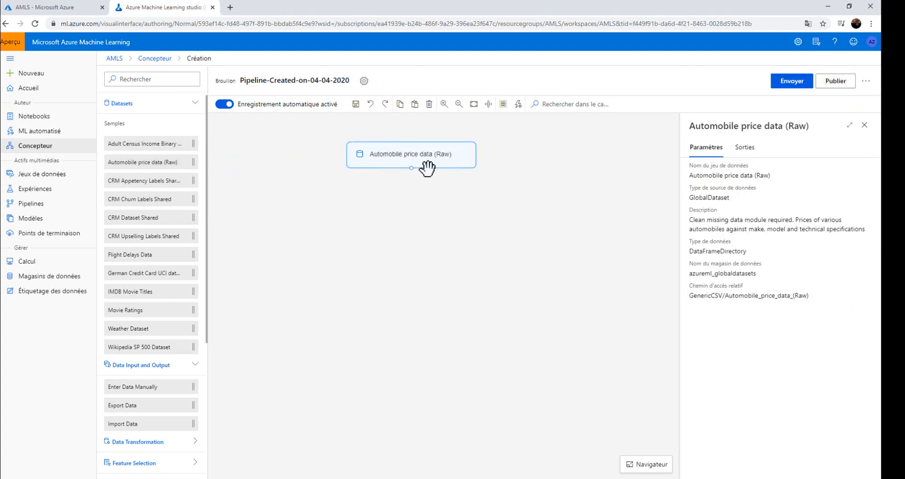
# Step: Visualize the Automobile price data (Raw) dataset and examine its rows, columns and the statistics of the aspiration column
pyautogui.rightClick(422, 165)
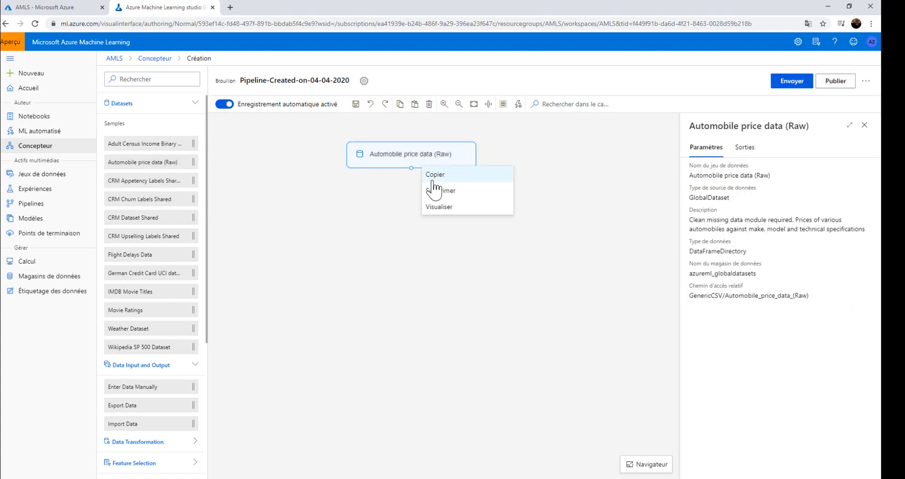
pyautogui.click(431, 211)
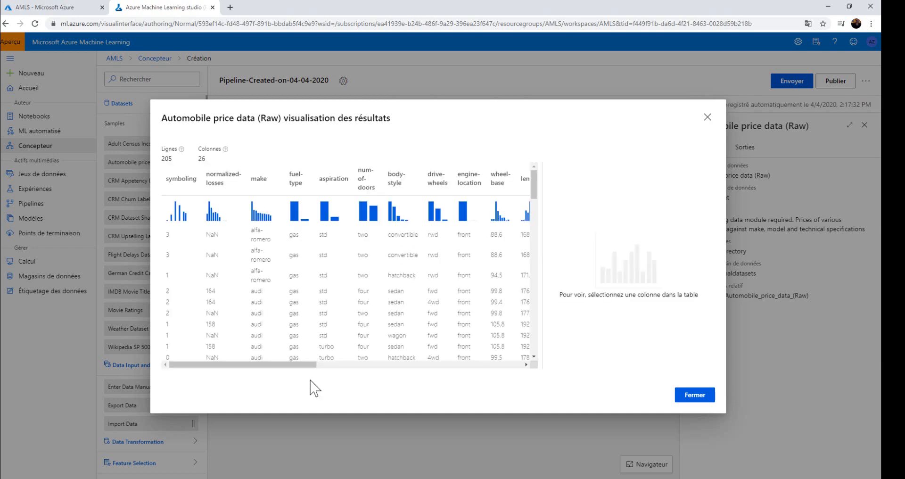
pyautogui.scroll(-20, 380, 323)
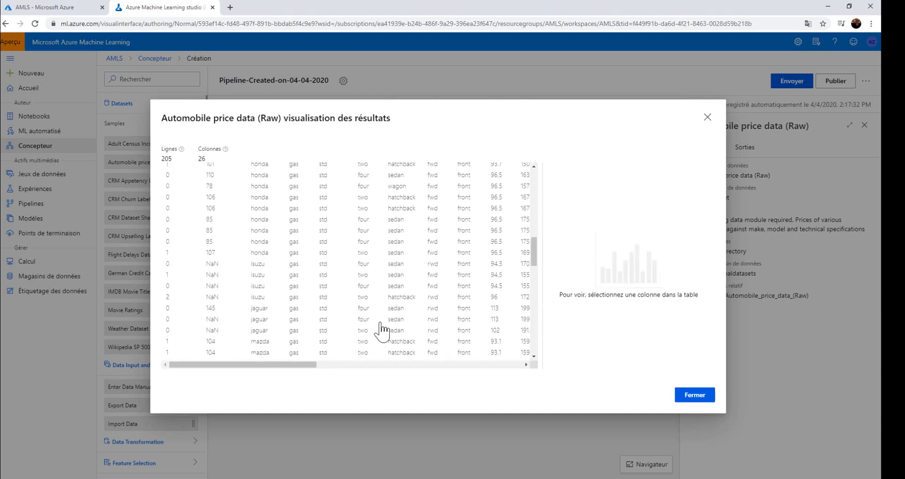
pyautogui.scroll(20, 379, 330)
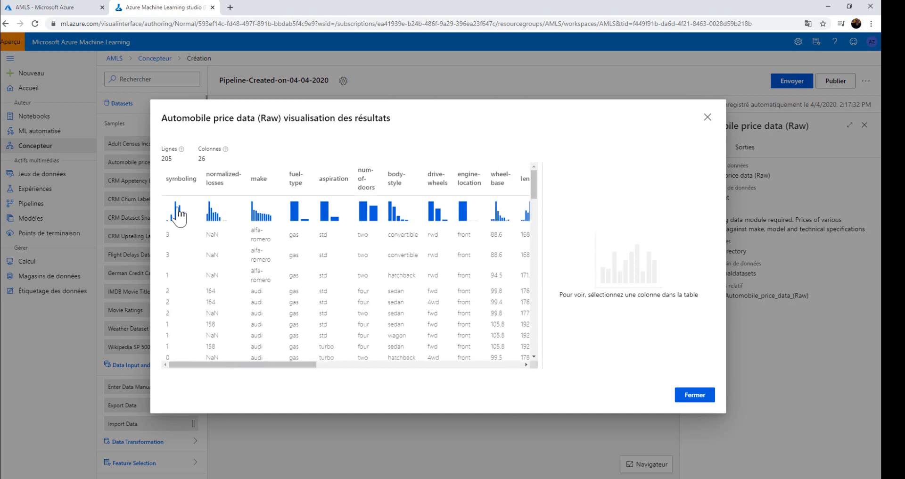
pyautogui.moveTo(280, 365); pyautogui.dragTo(350, 312)
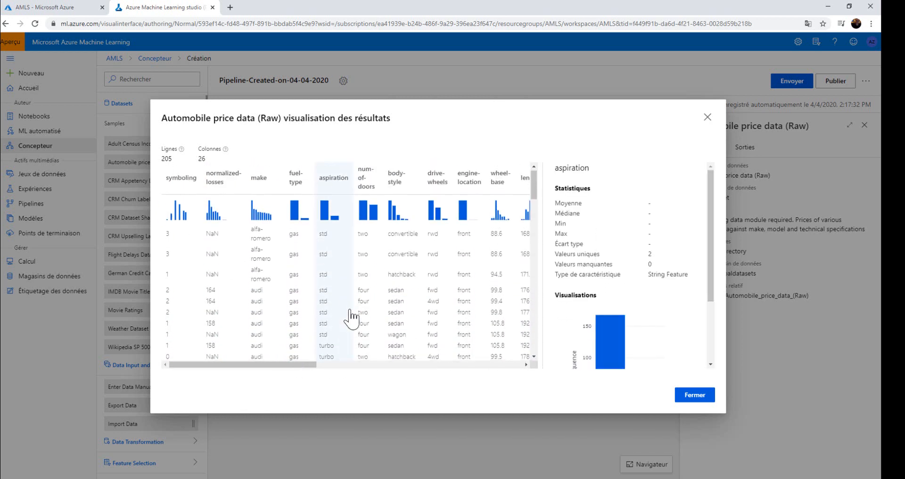
pyautogui.moveTo(287, 364); pyautogui.dragTo(532, 359)
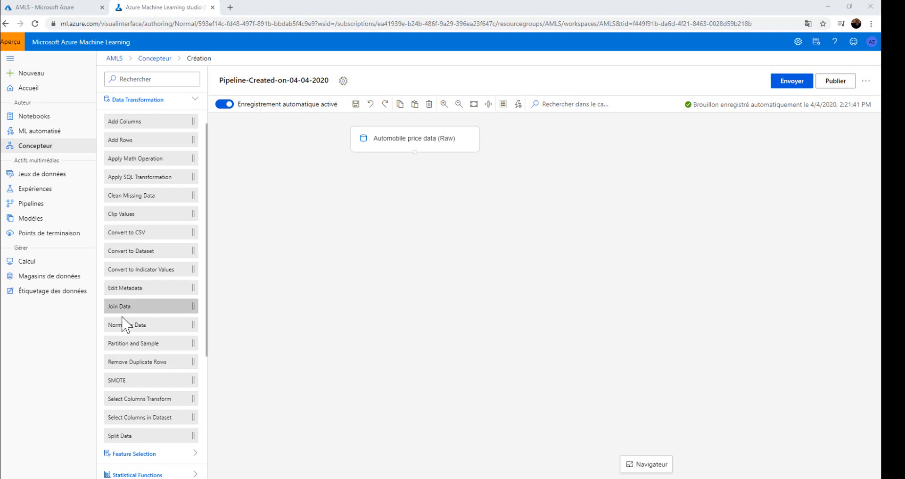
# Step: Add the Select Columns in Dataset module below the Automobile price data (Raw) dataset and connect the dataset's output to it
pyautogui.click(141, 102)
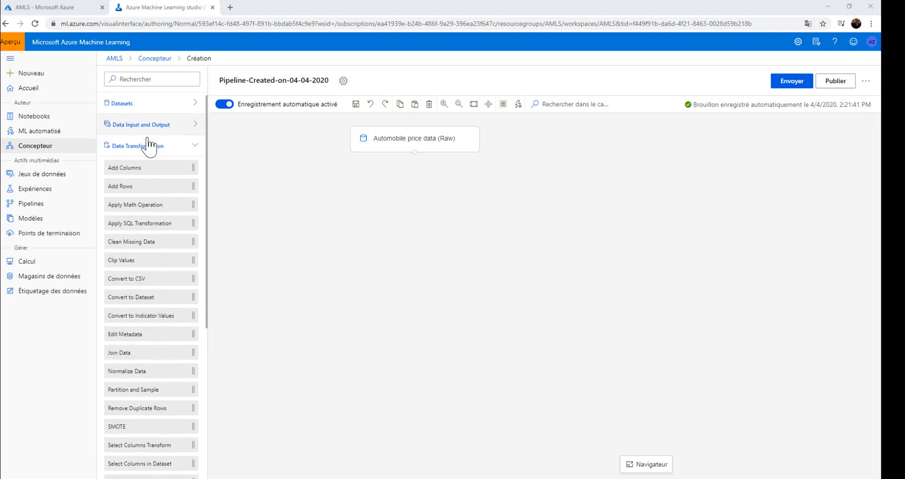
pyautogui.click(158, 151)
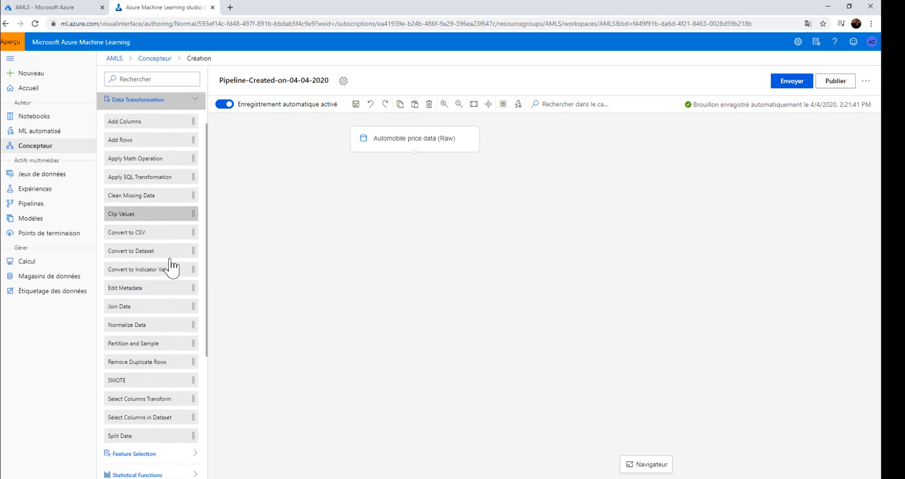
pyautogui.moveTo(145, 425); pyautogui.dragTo(413, 217)
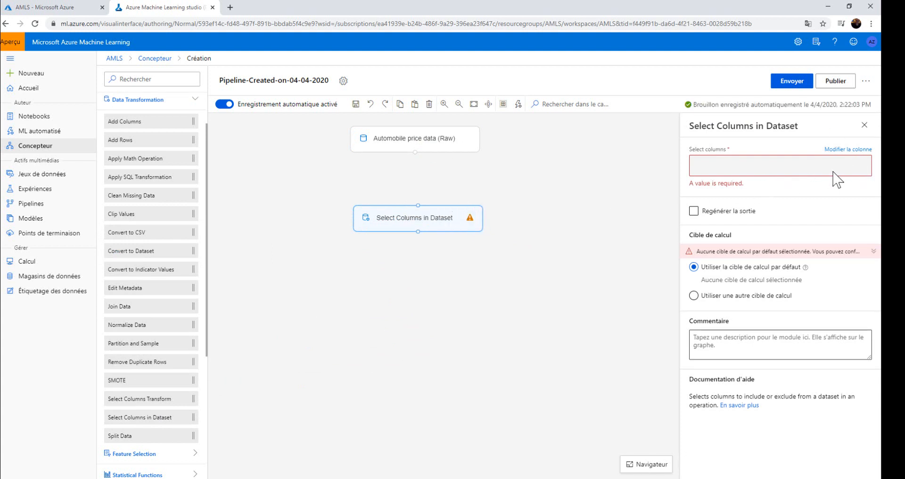
pyautogui.click(415, 146)
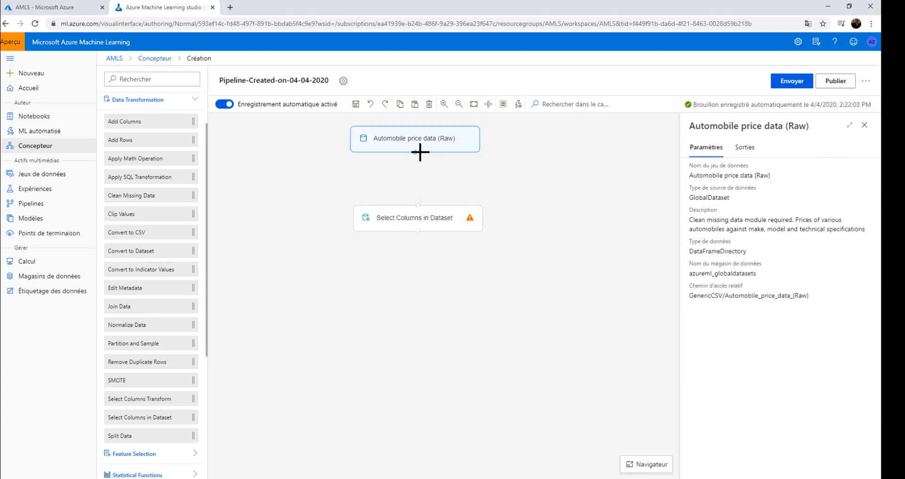
pyautogui.moveTo(414, 154); pyautogui.dragTo(418, 210)
# Step: Configure Select Columns in Dataset with rules that include all columns and exclude the column name normalized-losses, and save the selection
pyautogui.click(410, 225)
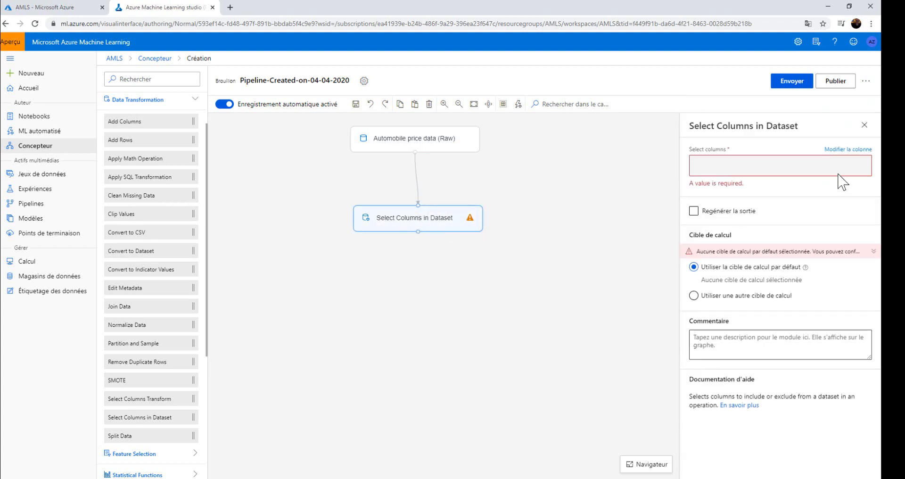
pyautogui.click(848, 149)
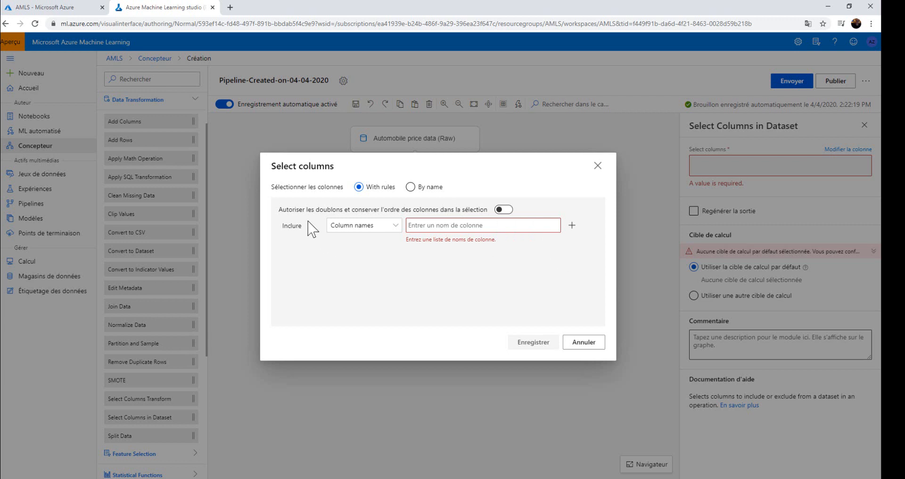
pyautogui.click(376, 226)
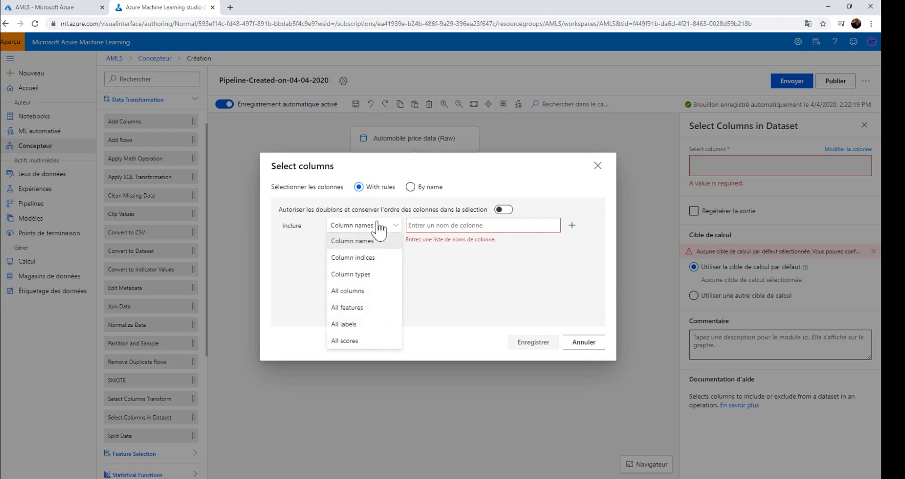
pyautogui.click(349, 291)
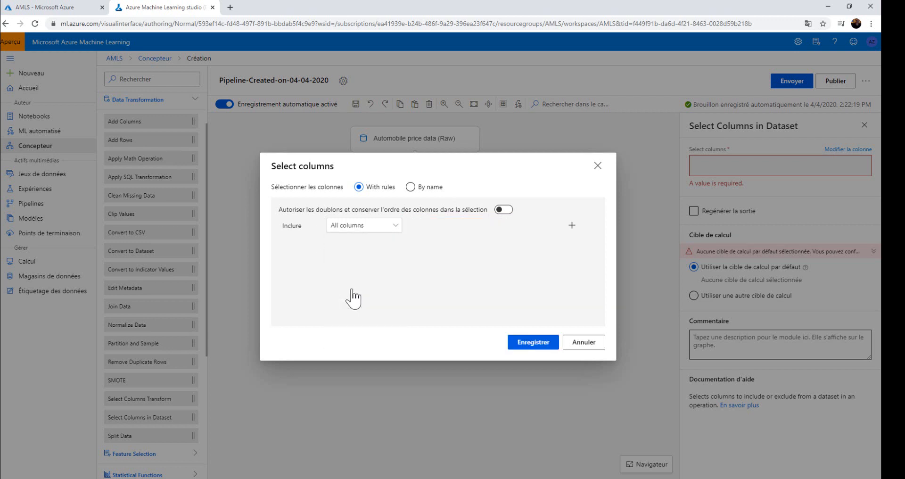
pyautogui.click(573, 226)
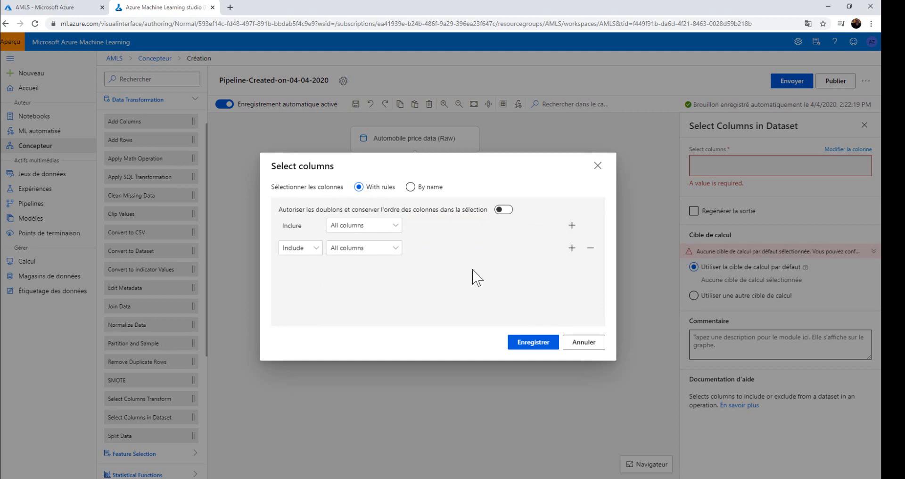
pyautogui.click(305, 248)
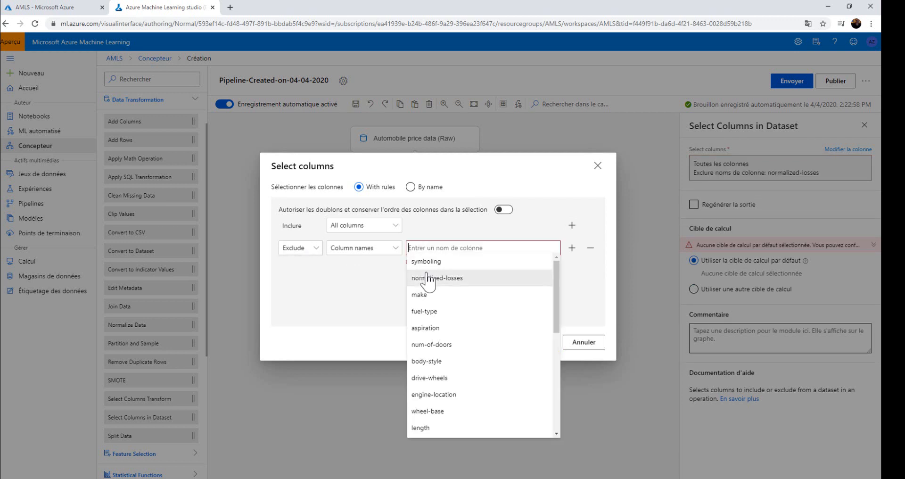
pyautogui.click(428, 279)
pyautogui.click(520, 344)
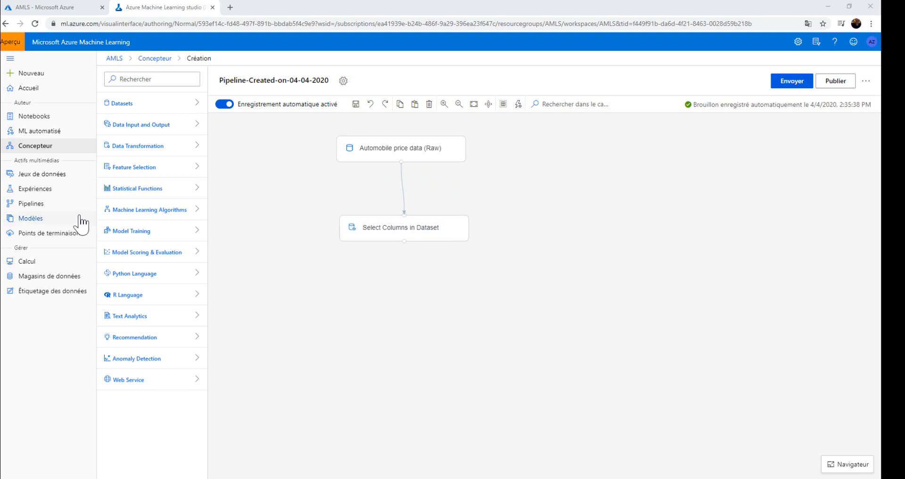
# Step: Find the Clean Missing Data module, place it below Select Columns in Dataset and connect the two modules
pyautogui.click(138, 76)
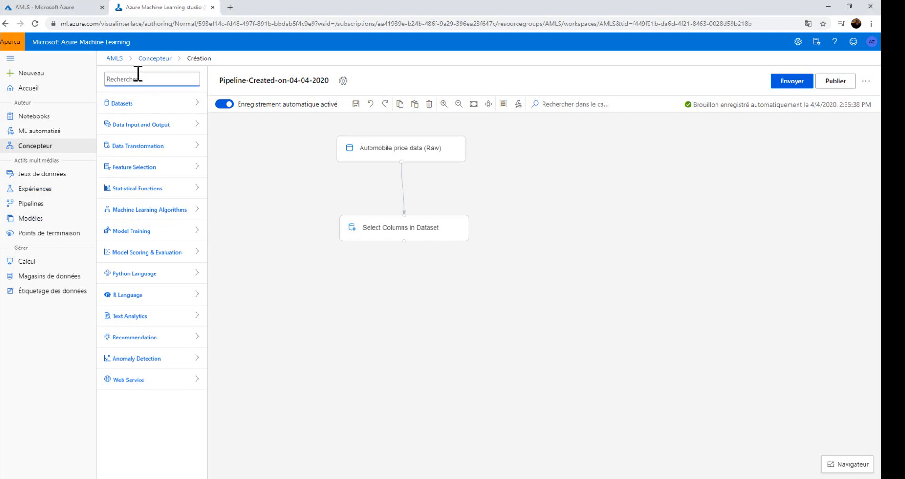
pyautogui.moveTo(122, 127); pyautogui.dragTo(402, 286)
pyautogui.click(397, 262)
pyautogui.click(394, 291)
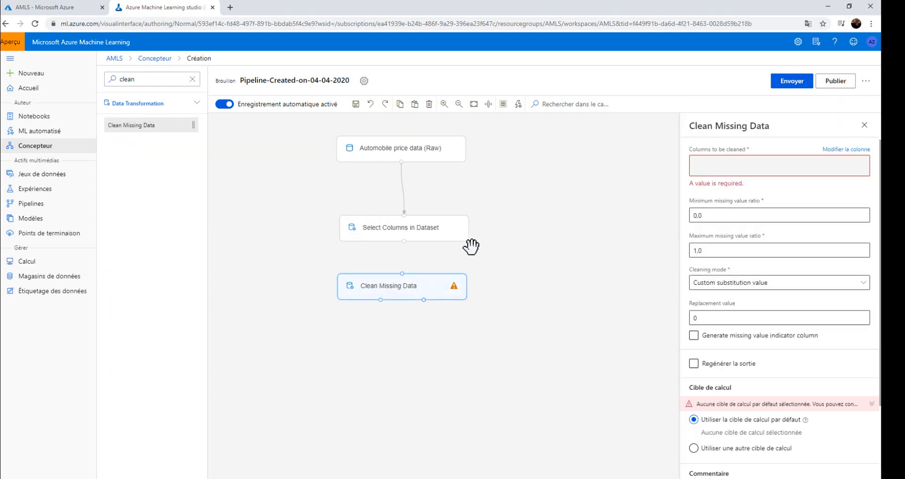
pyautogui.moveTo(405, 242); pyautogui.dragTo(402, 282)
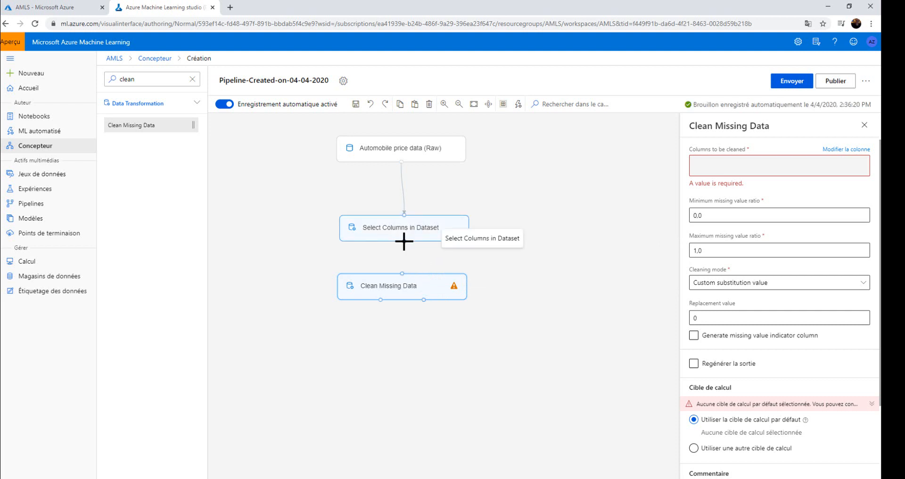
pyautogui.moveTo(404, 242); pyautogui.dragTo(404, 277)
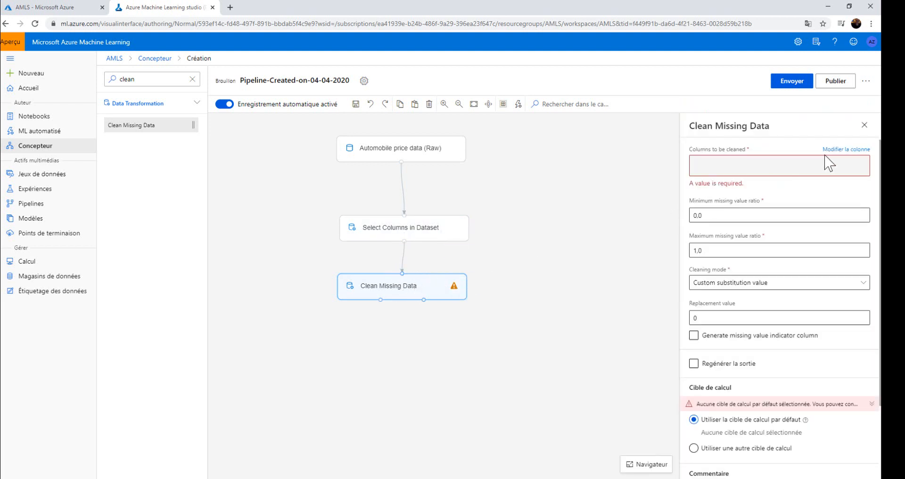
# Step: Set Clean Missing Data to clean all columns, with the cleaning mode Remove entire row
pyautogui.click(828, 151)
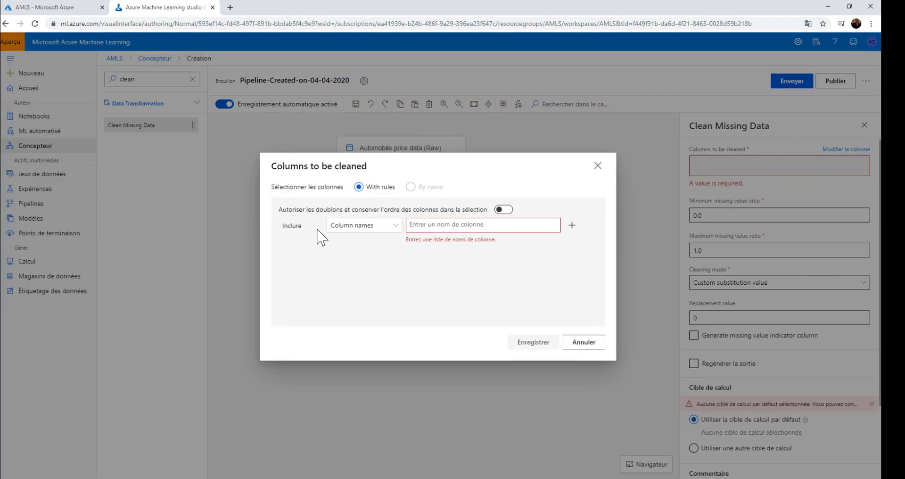
pyautogui.click(362, 226)
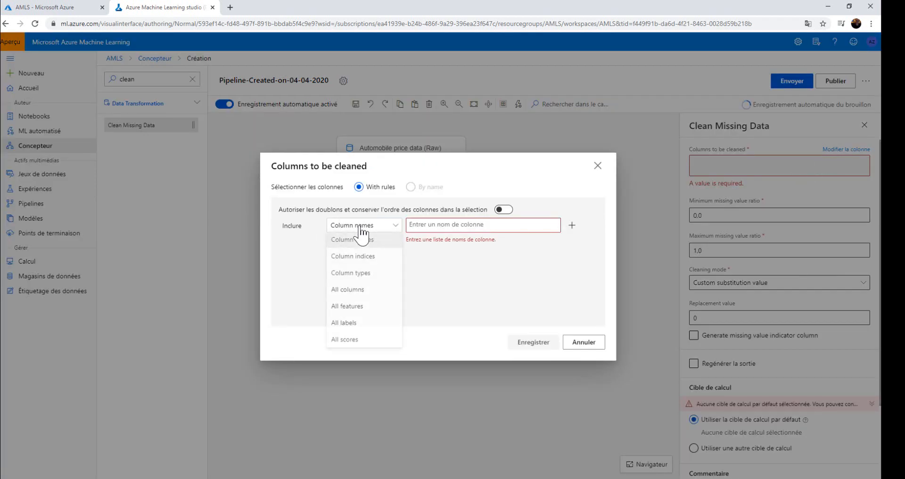
pyautogui.click(356, 296)
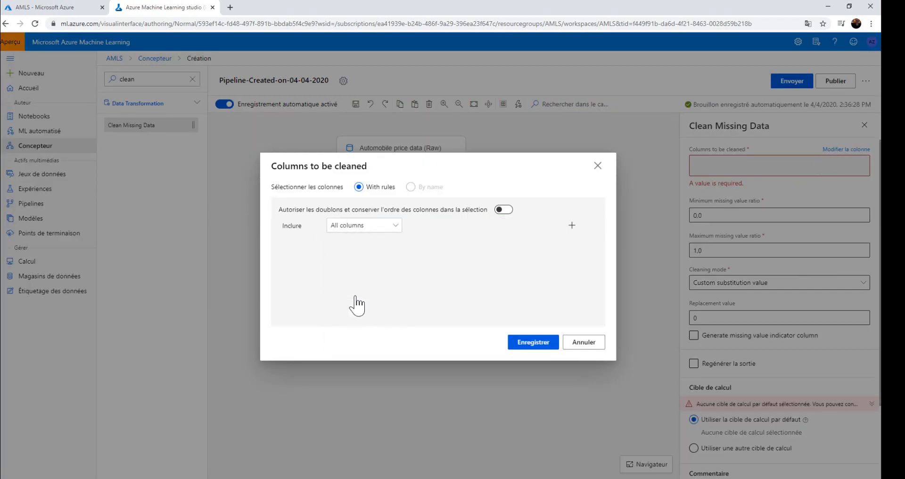
pyautogui.click(526, 339)
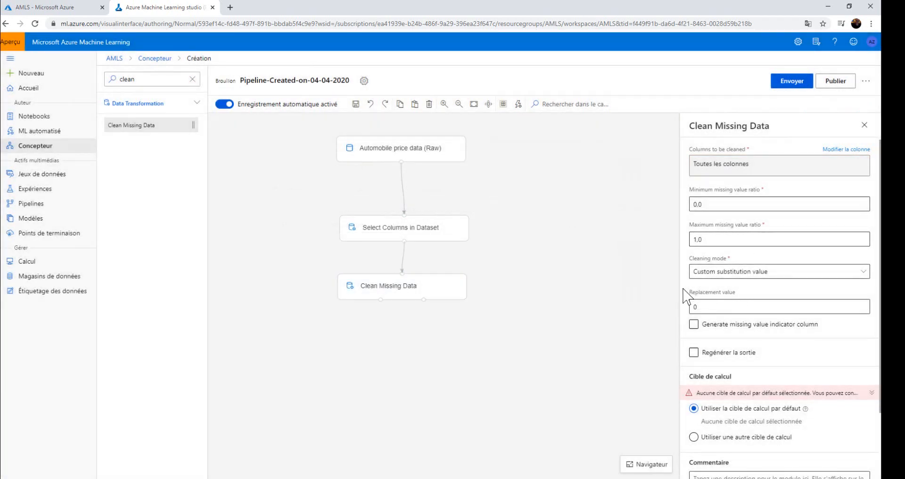
pyautogui.click(741, 273)
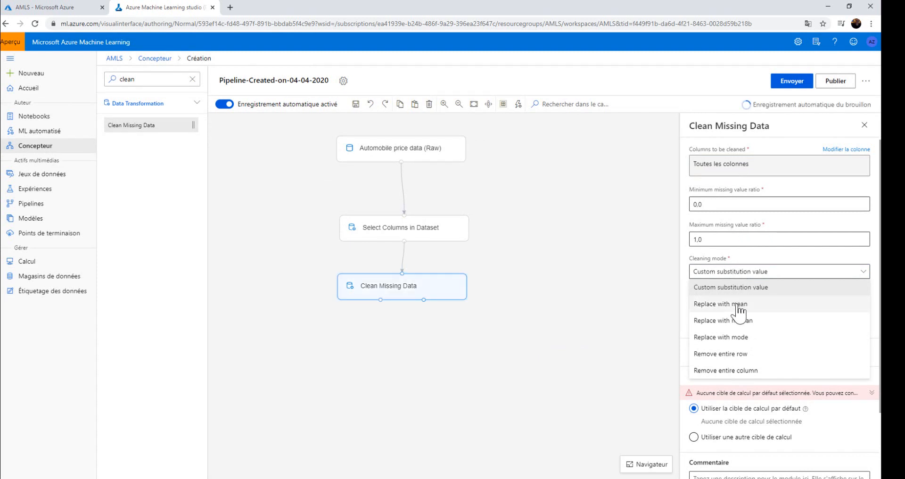
pyautogui.click(735, 358)
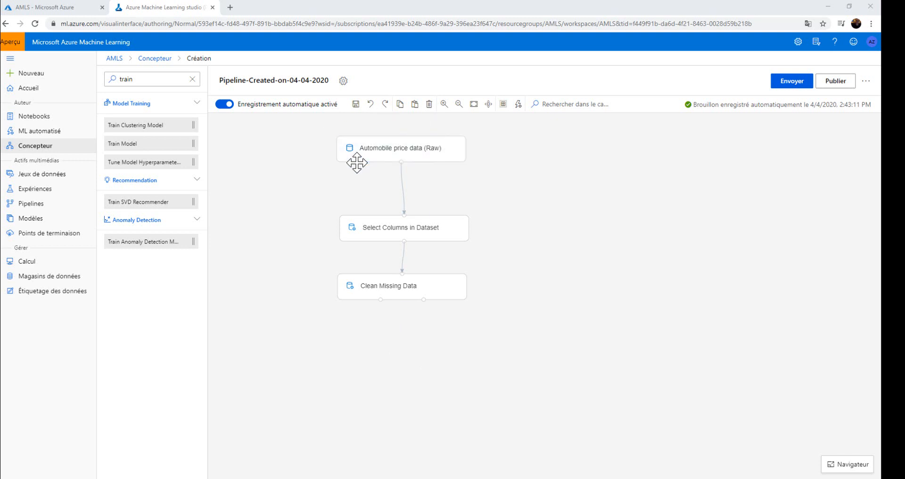
# Step: Find the Split Data module, place it below Clean Missing Data and connect Clean Missing Data's first output to it
pyautogui.click(434, 139)
pyautogui.click(191, 79)
pyautogui.click(192, 79)
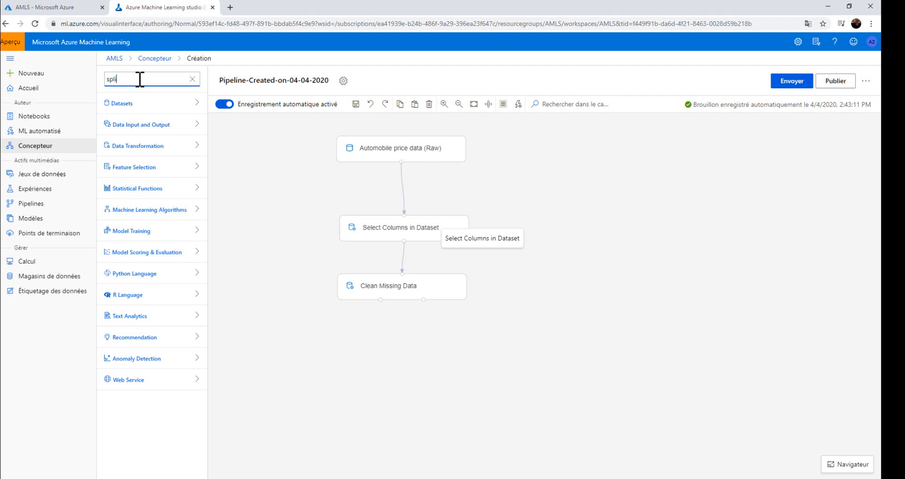
pyautogui.moveTo(116, 125); pyautogui.dragTo(390, 346)
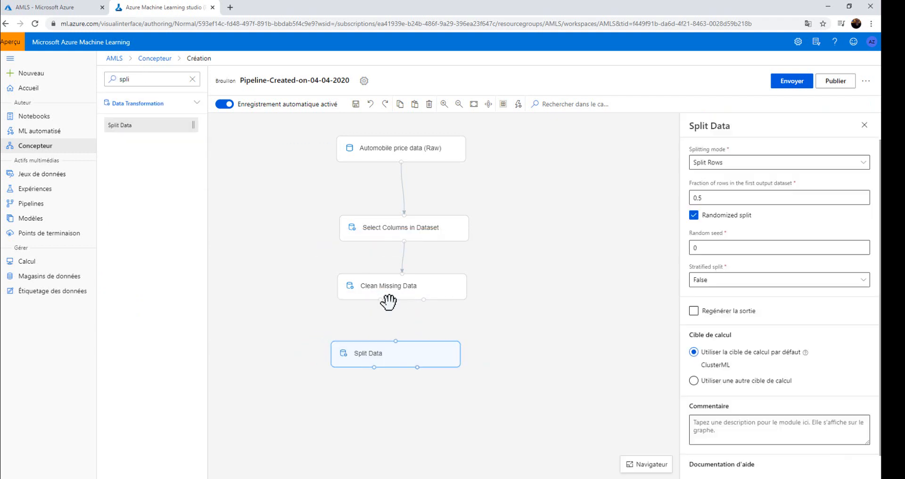
pyautogui.moveTo(380, 299); pyautogui.dragTo(398, 341)
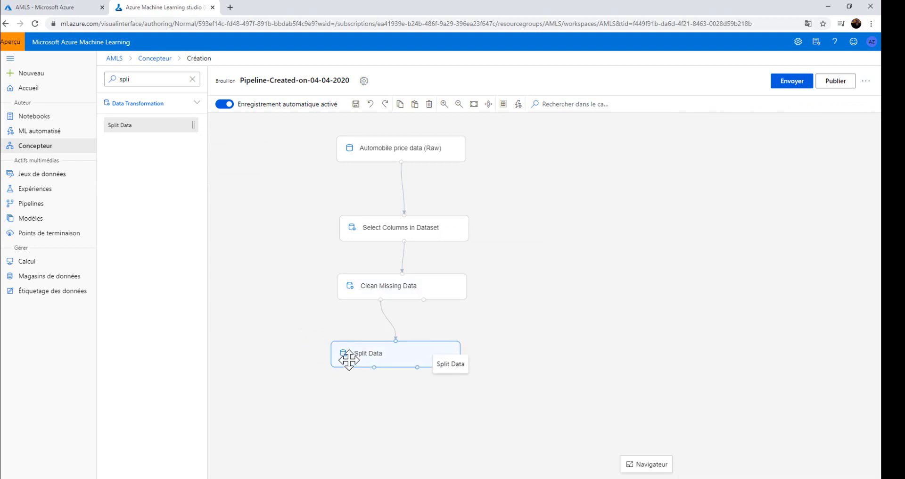
# Step: Set Split Data's fraction of rows in the first output dataset to 0.8
pyautogui.click(370, 354)
pyautogui.click(724, 198)
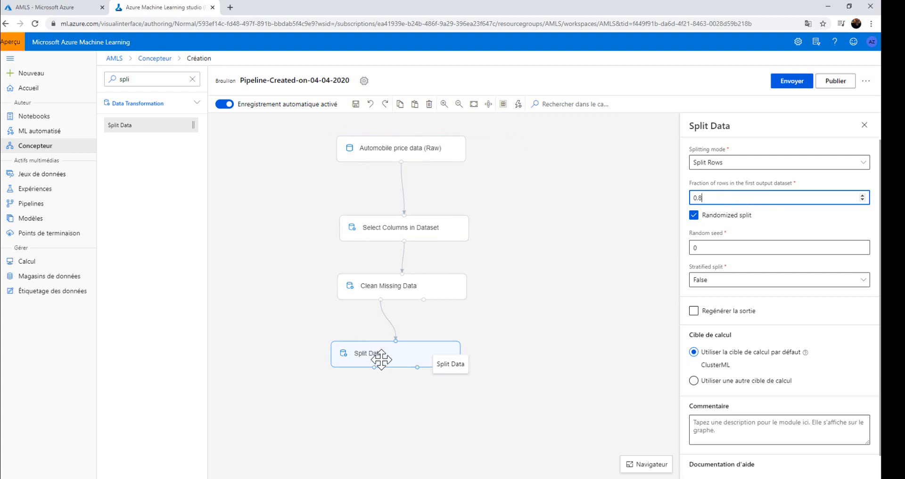
pyautogui.click(379, 401)
pyautogui.click(335, 407)
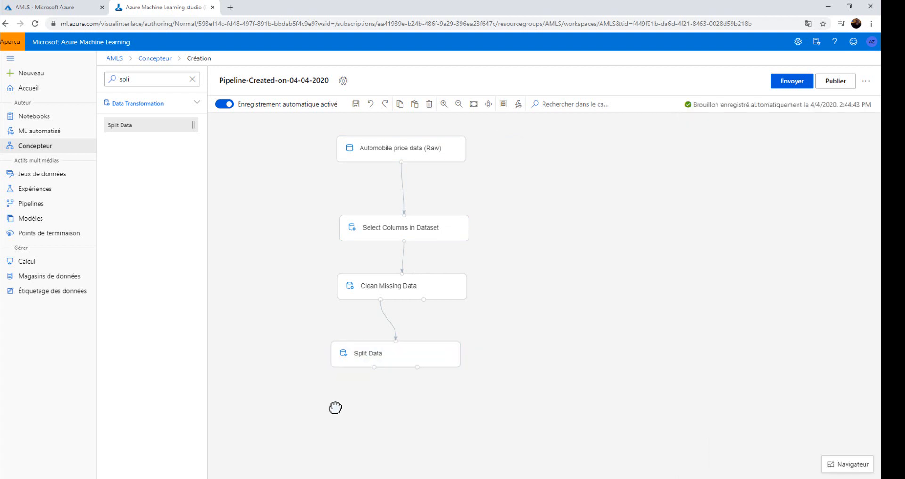
# Step: Find the Train Model module, place it below Split Data and try to connect Split Data's first output to its second input
pyautogui.click(192, 81)
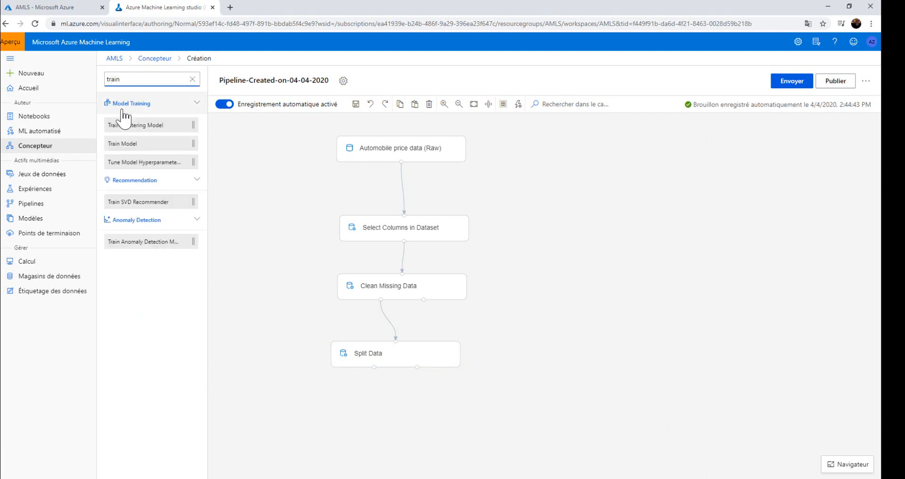
pyautogui.moveTo(116, 144); pyautogui.dragTo(350, 407)
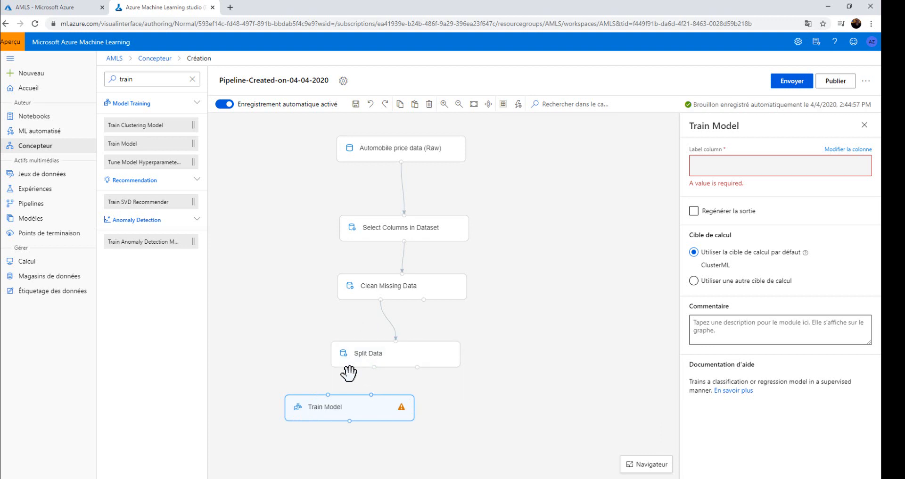
pyautogui.moveTo(374, 367); pyautogui.dragTo(371, 395)
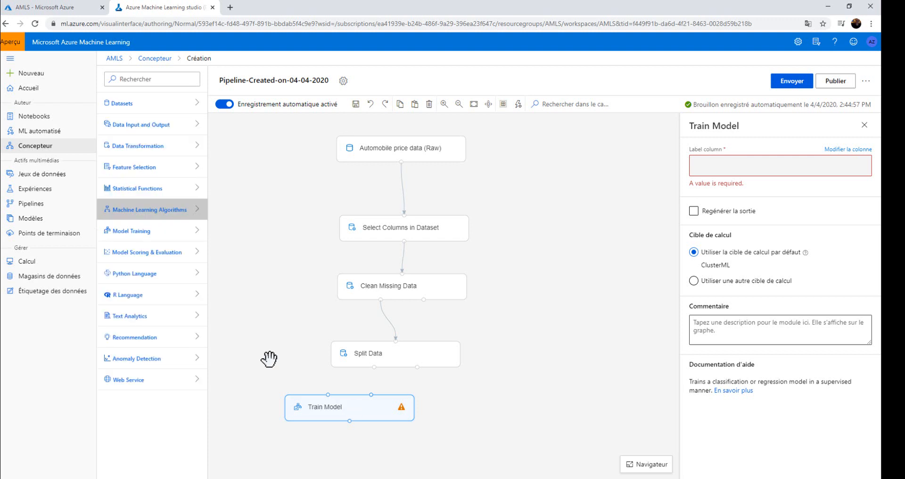
# Step: Browse the Machine Learning Algorithms modules and place Linear Regression on the canvas beside Split Data, above Train Model
pyautogui.click(197, 209)
pyautogui.scroll(-2, 189, 307)
pyautogui.scroll(-1, 184, 307)
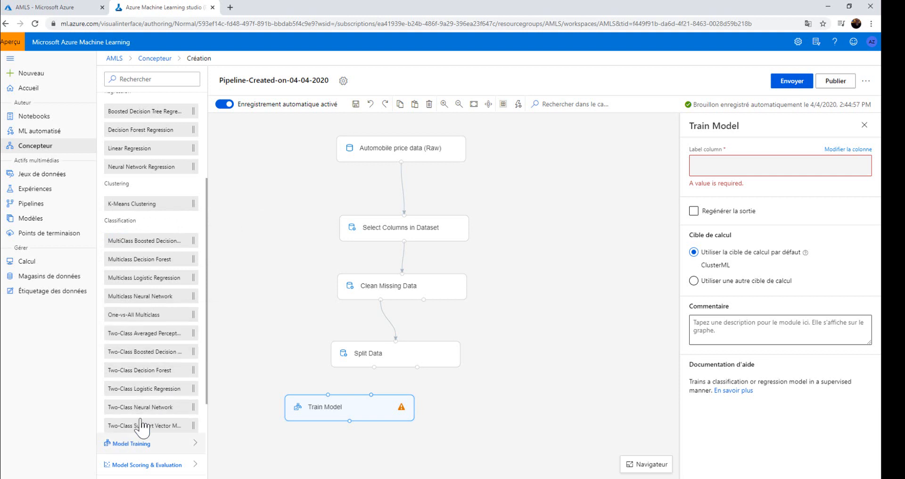
pyautogui.scroll(1, 159, 323)
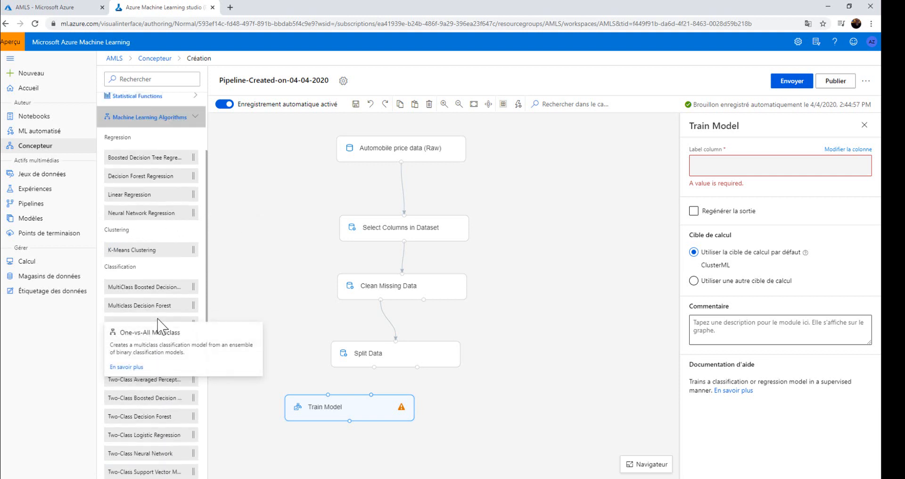
pyautogui.scroll(1, 127, 163)
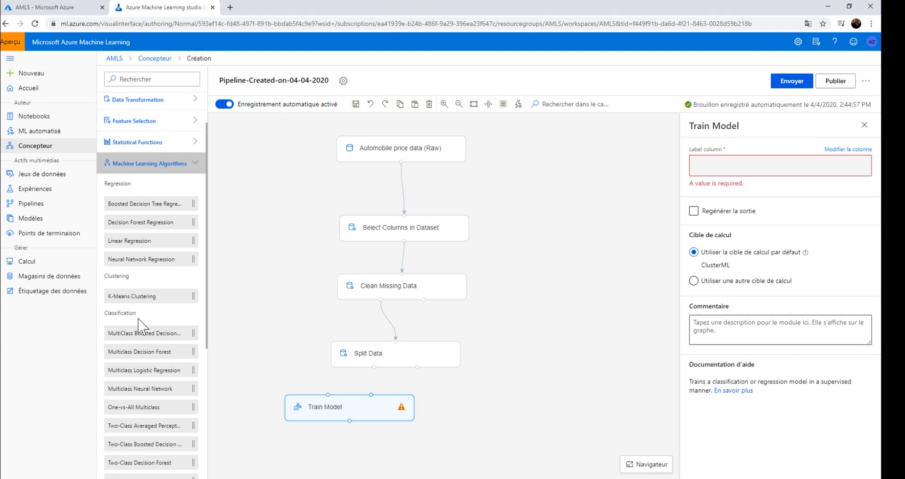
pyautogui.scroll(-3, 156, 330)
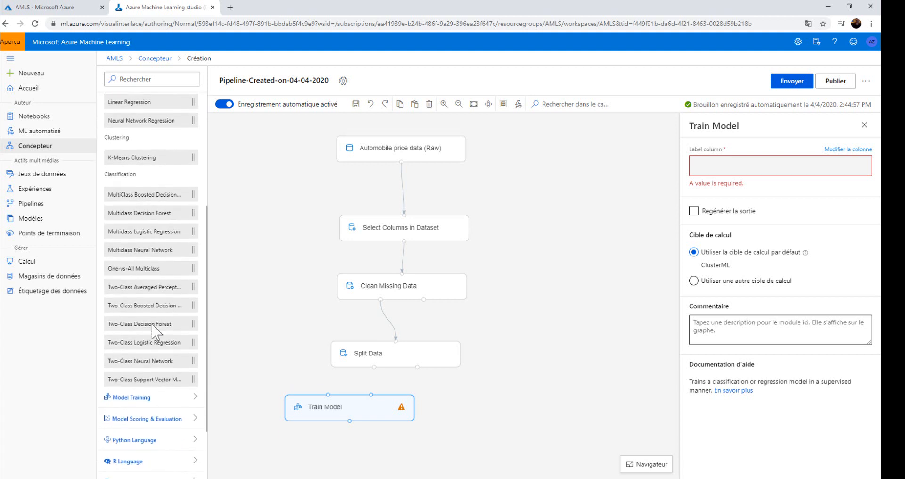
pyautogui.scroll(3, 184, 330)
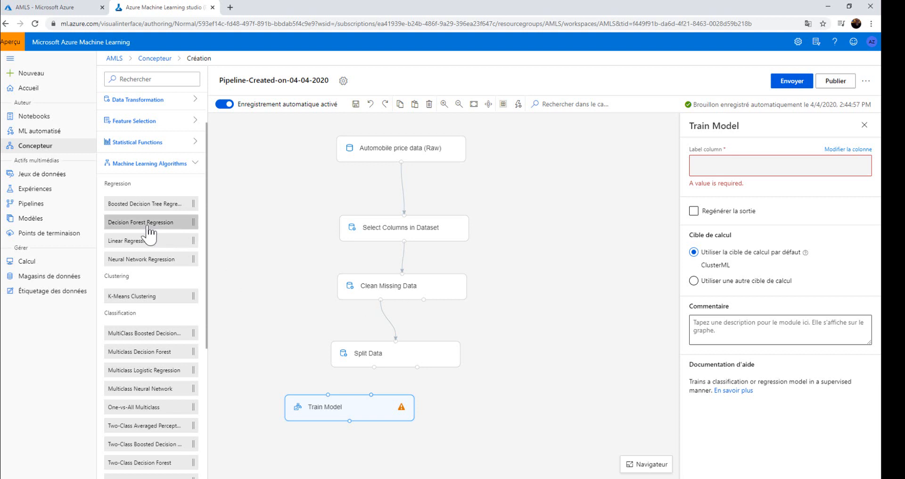
pyautogui.moveTo(136, 244); pyautogui.dragTo(264, 360)
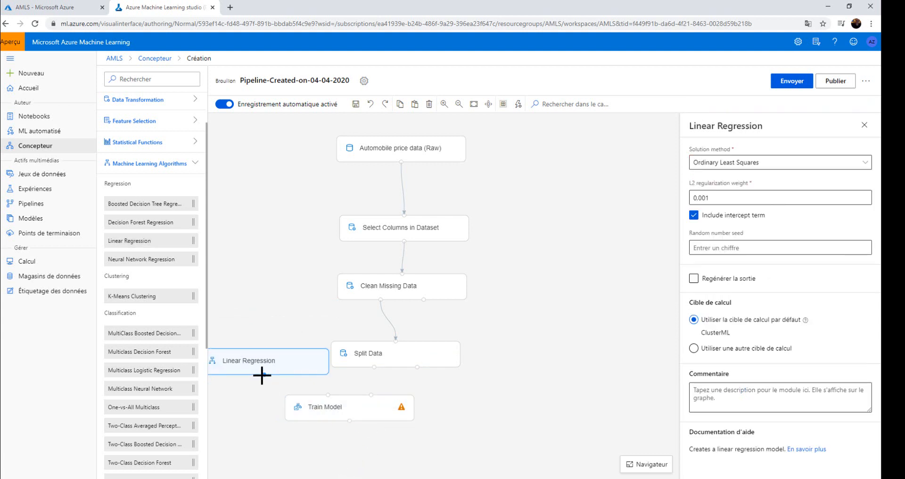
# Step: Connect Linear Regression's output to Train Model's first input and Split Data's first output to its second input
pyautogui.moveTo(264, 375); pyautogui.dragTo(329, 396)
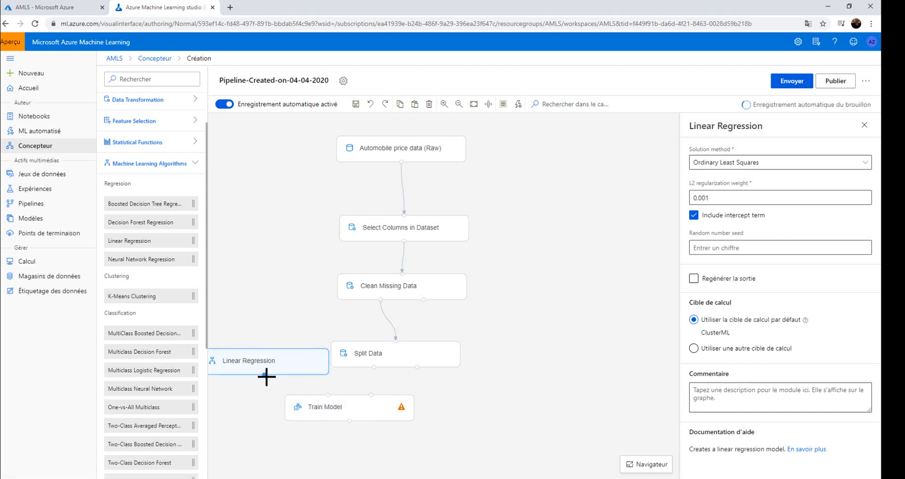
pyautogui.moveTo(264, 375); pyautogui.dragTo(328, 400)
pyautogui.click(377, 362)
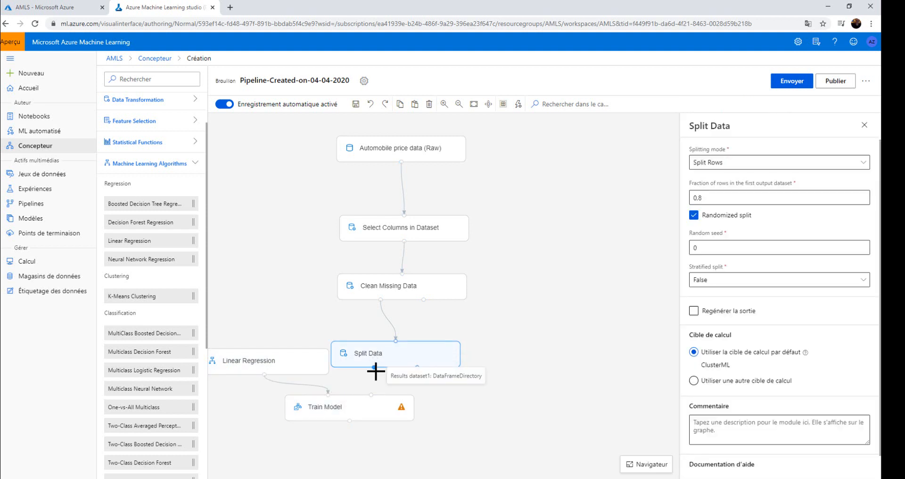
pyautogui.moveTo(374, 367); pyautogui.dragTo(372, 399)
# Step: Set Train Model's label column to the column name prix and save the selection
pyautogui.click(353, 413)
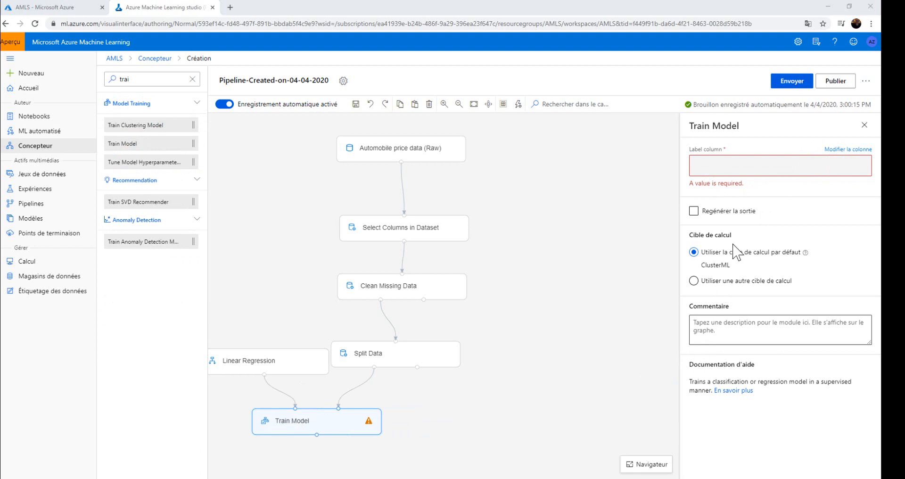
pyautogui.click(849, 149)
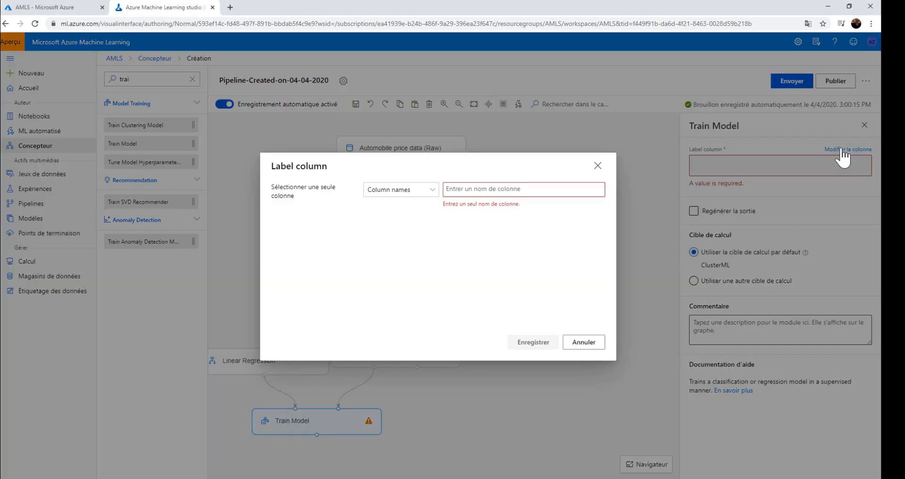
pyautogui.click(490, 190)
pyautogui.write('p')
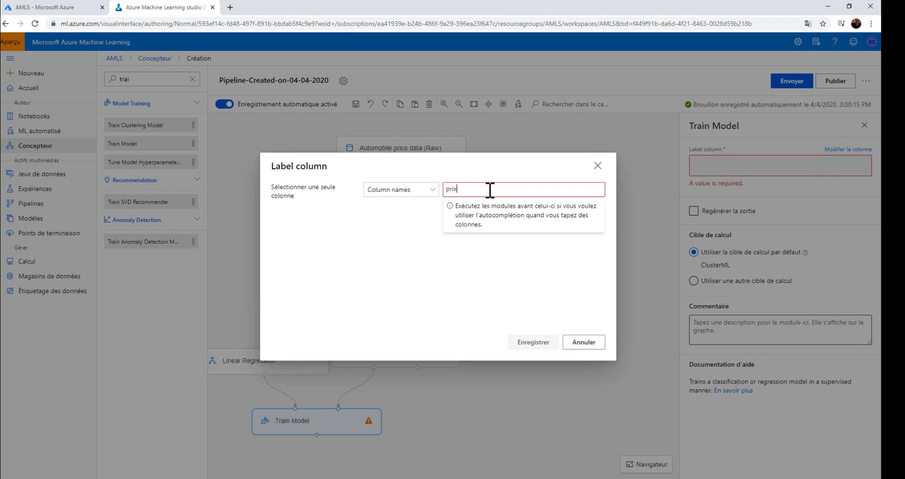
pyautogui.write('rix')
pyautogui.press('Return')
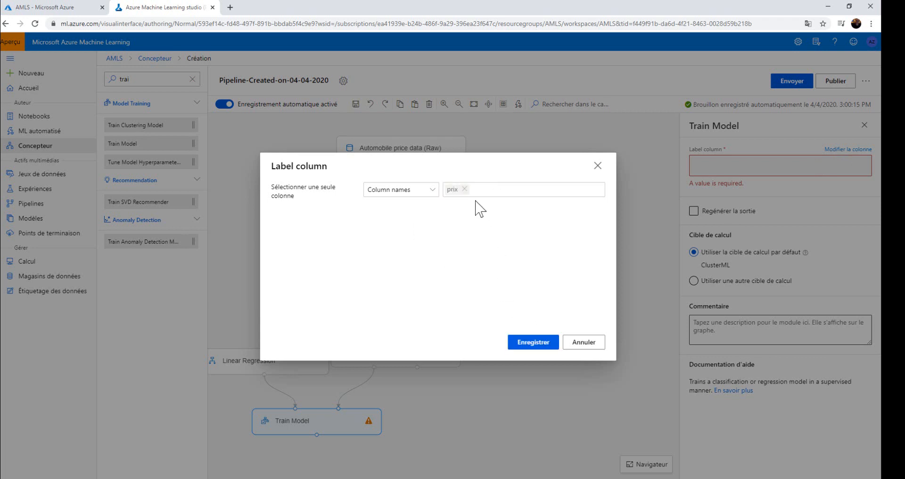
pyautogui.click(527, 348)
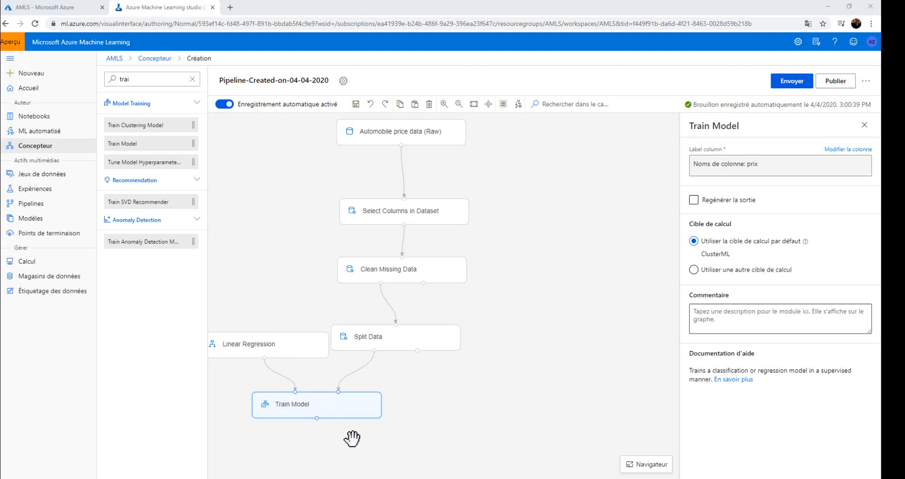
# Step: Find Score Model, place it below Train Model, and connect Train Model's output and Split Data's second output to its two inputs
pyautogui.scroll(-1, 352, 438)
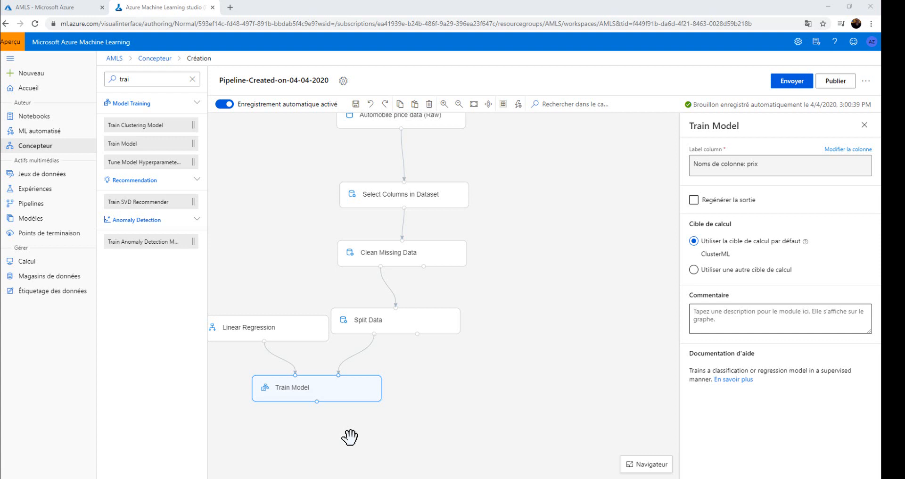
pyautogui.click(193, 78)
pyautogui.write('scri')
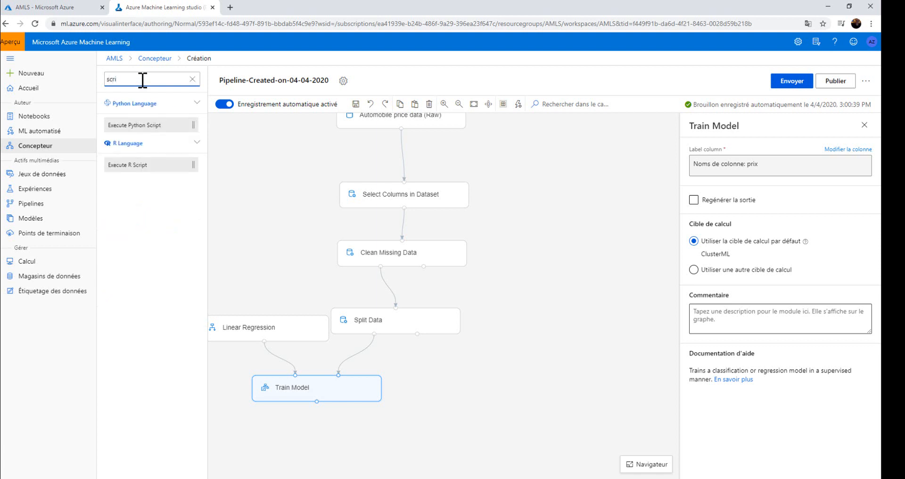
pyautogui.press('BackSpace')
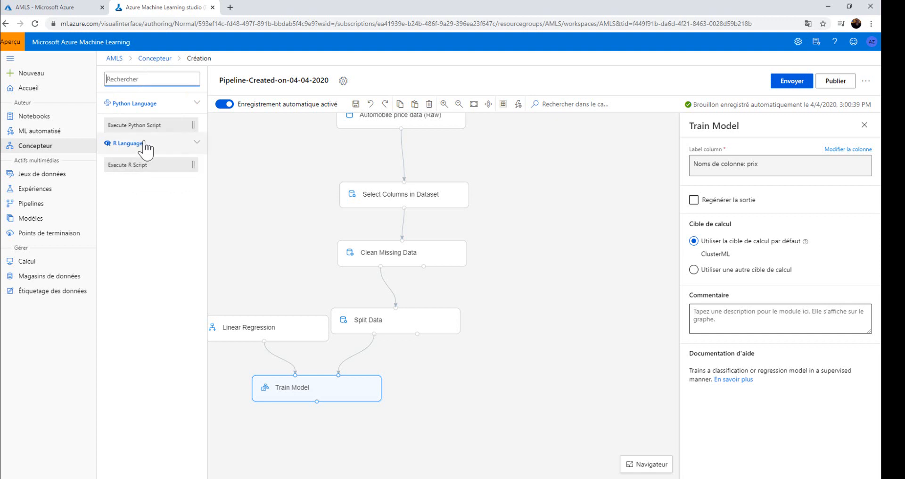
pyautogui.moveTo(158, 127); pyautogui.dragTo(398, 435)
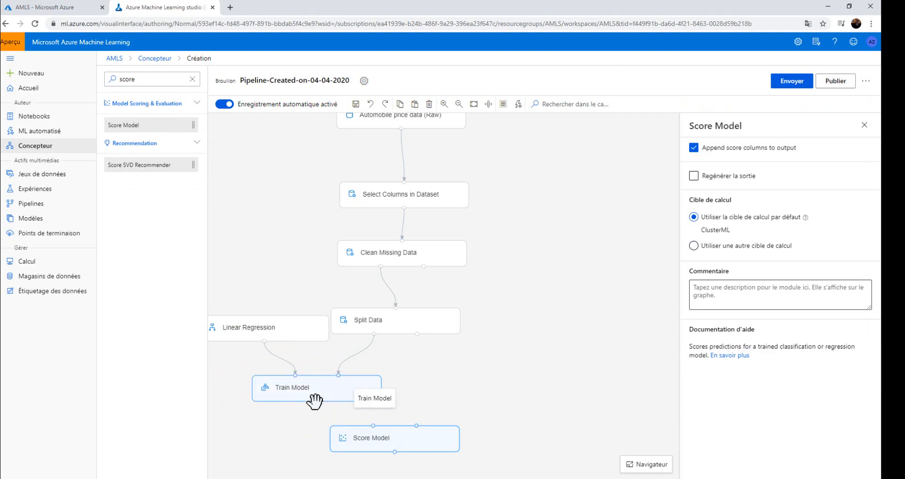
pyautogui.moveTo(317, 401); pyautogui.dragTo(374, 426)
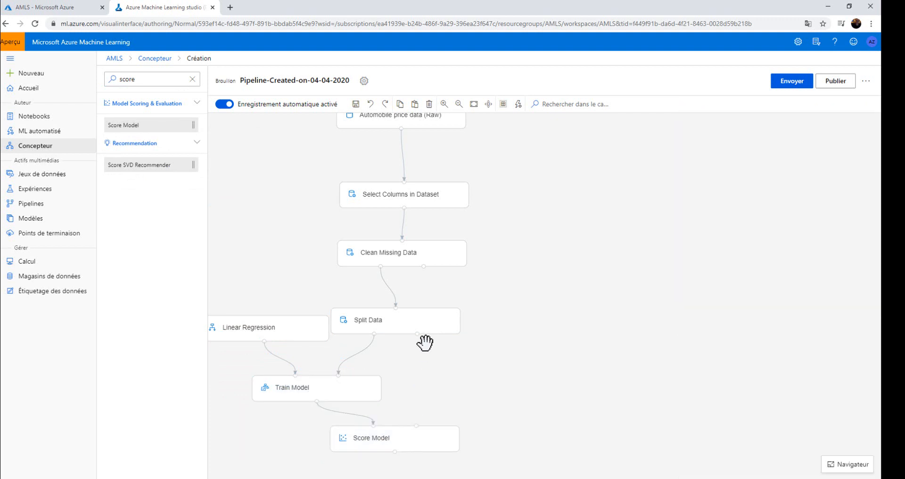
pyautogui.moveTo(418, 335); pyautogui.dragTo(417, 427)
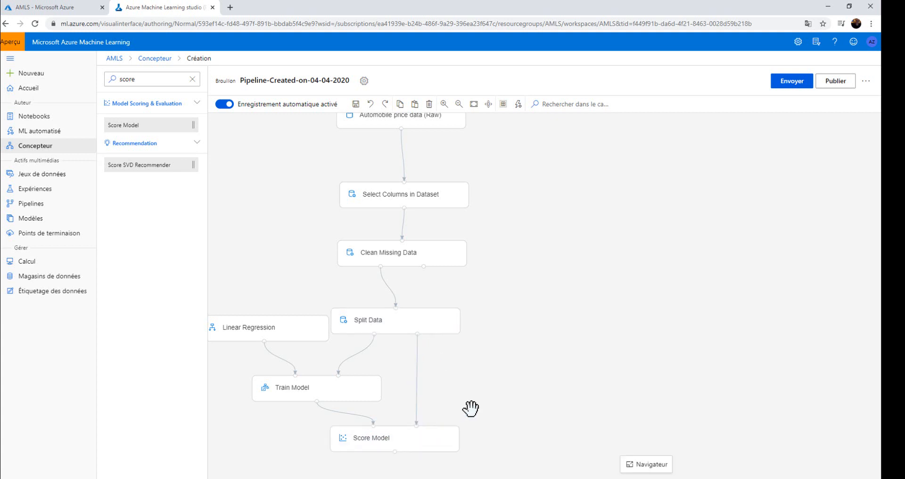
# Step: Find the Evaluate Model module, place it below Score Model and connect Score Model's output to its first input
pyautogui.scroll(-1, 471, 407)
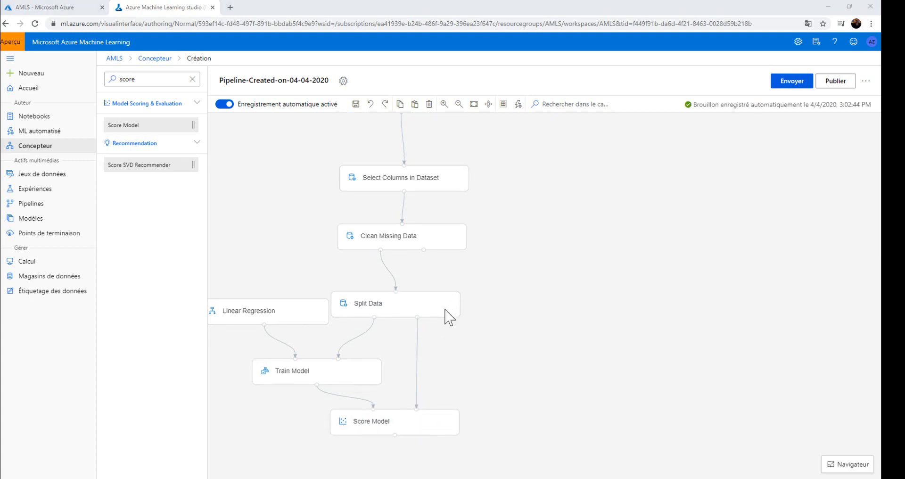
pyautogui.click(193, 79)
pyautogui.write('eva')
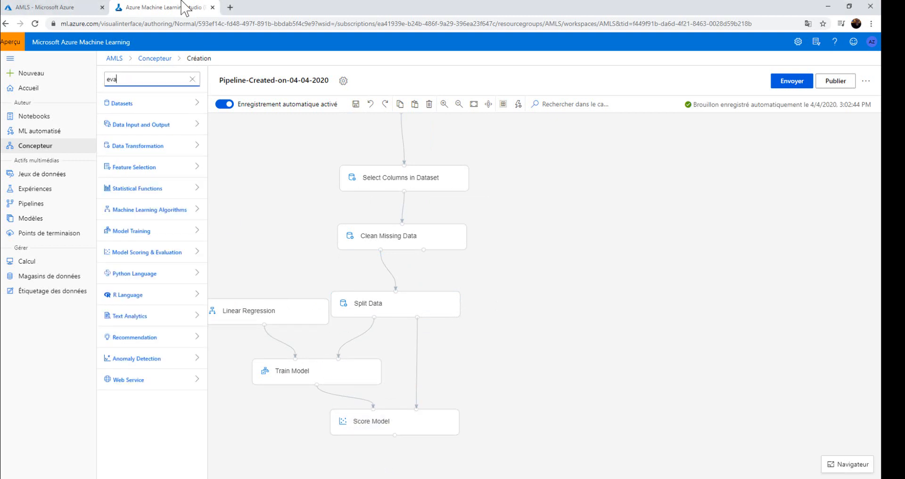
pyautogui.write('l')
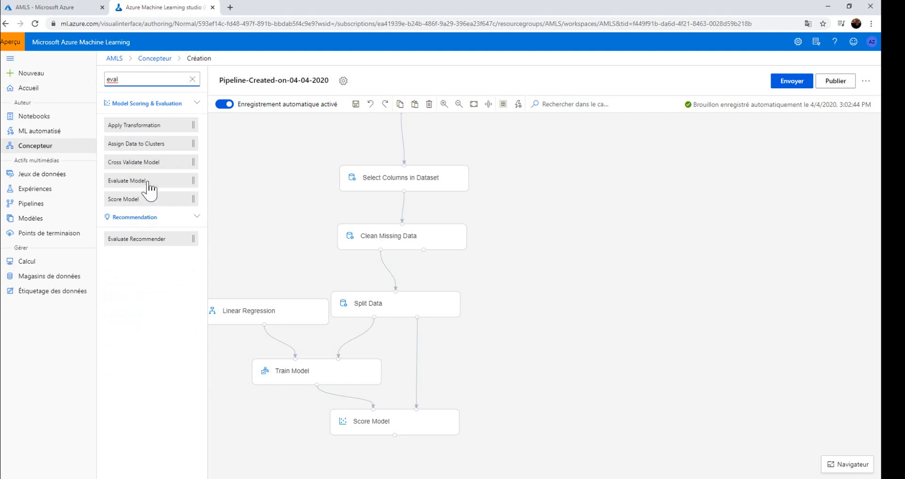
pyautogui.moveTo(142, 182); pyautogui.dragTo(398, 455)
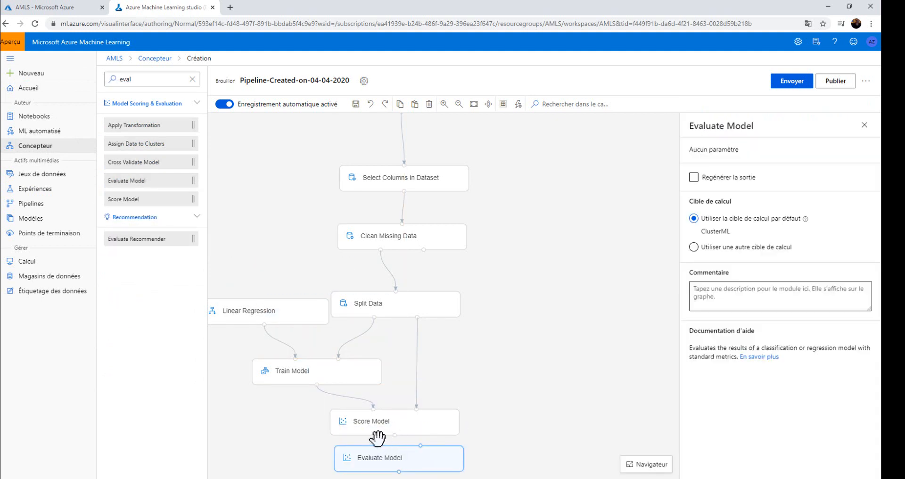
pyautogui.click(373, 423)
pyautogui.moveTo(393, 438)
pyautogui.mouseDown()
pyautogui.moveTo(380, 454)
pyautogui.moveTo(377, 444)
pyautogui.mouseUp()
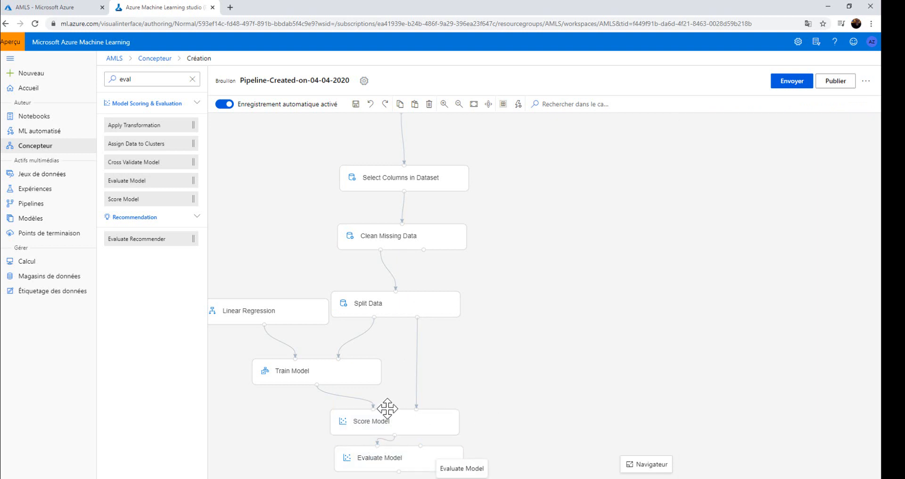
# Step: Move Evaluate Model slightly lower on the canvas to leave more space below Score Model
pyautogui.click(460, 105)
pyautogui.click(460, 105)
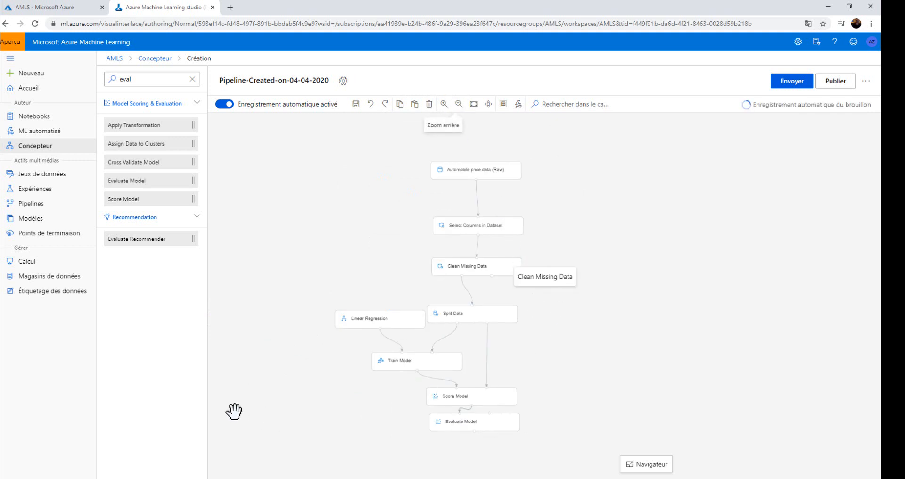
pyautogui.moveTo(472, 421); pyautogui.dragTo(481, 433)
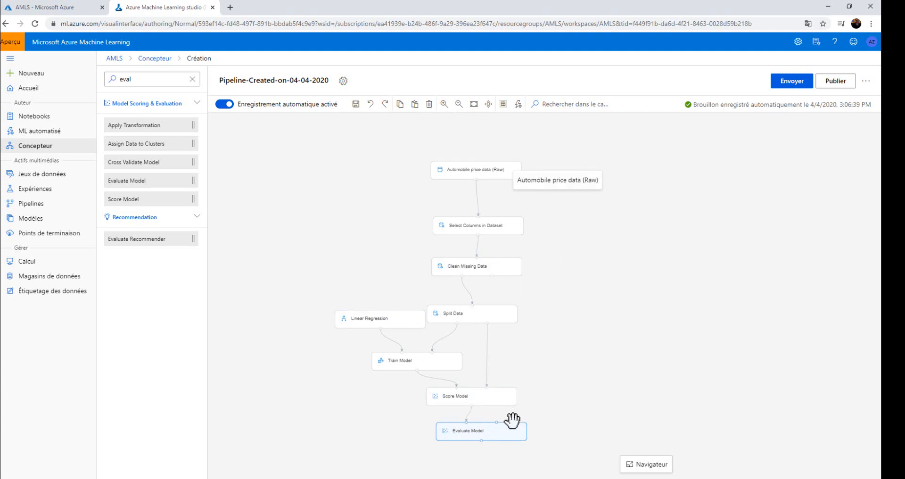
pyautogui.rightClick(472, 428)
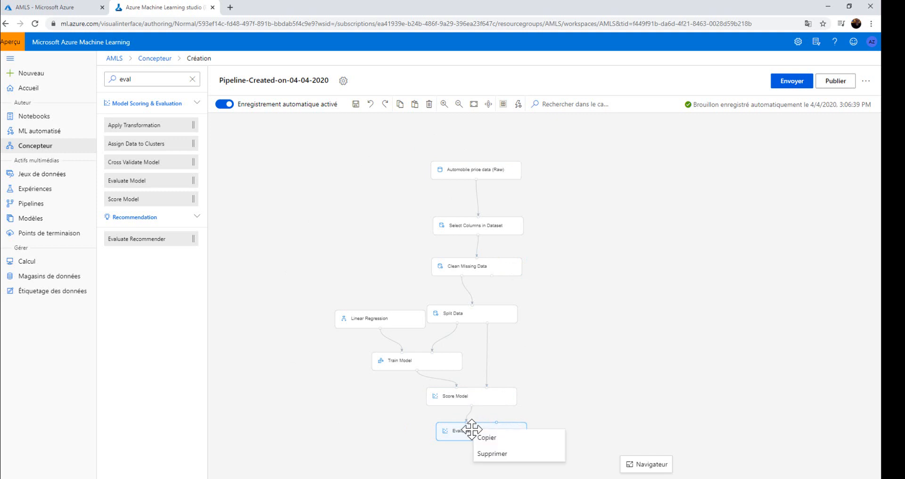
pyautogui.click(465, 432)
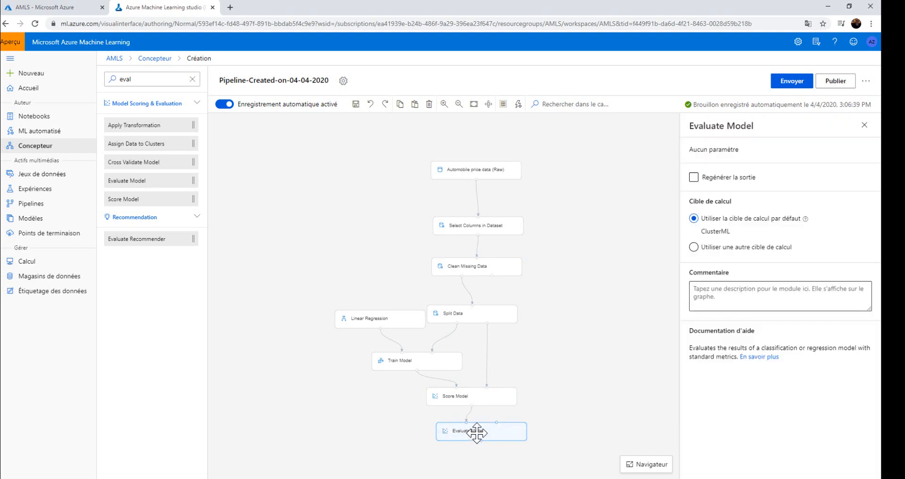
pyautogui.rightClick(478, 433)
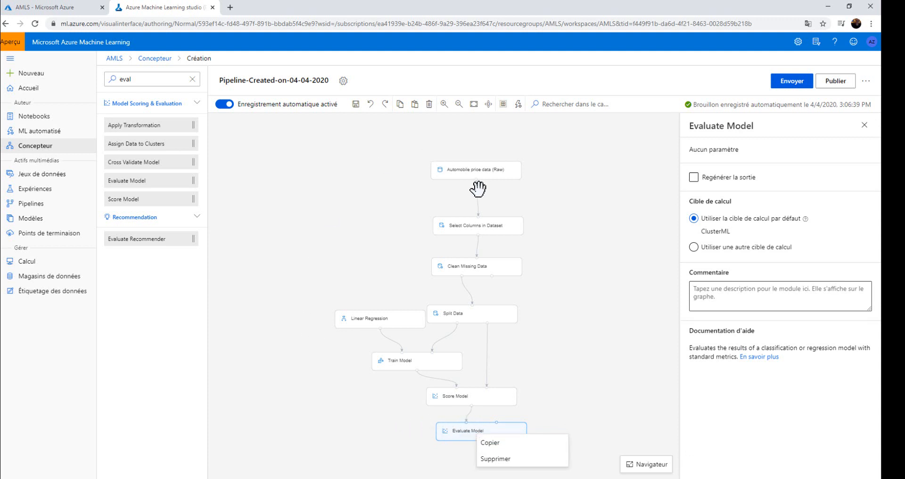
# Step: Submit the pipeline as a run in the existing experiment ex1, using the default compute target ClusterML
pyautogui.click(786, 82)
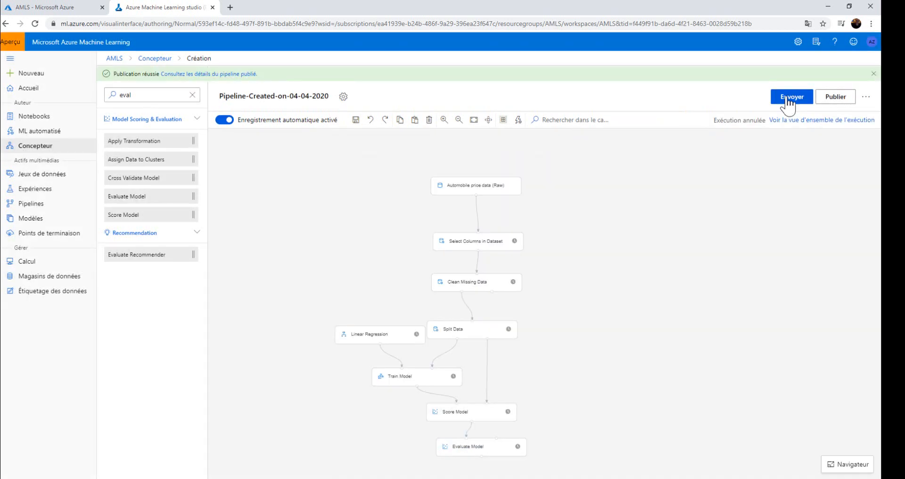
pyautogui.click(788, 98)
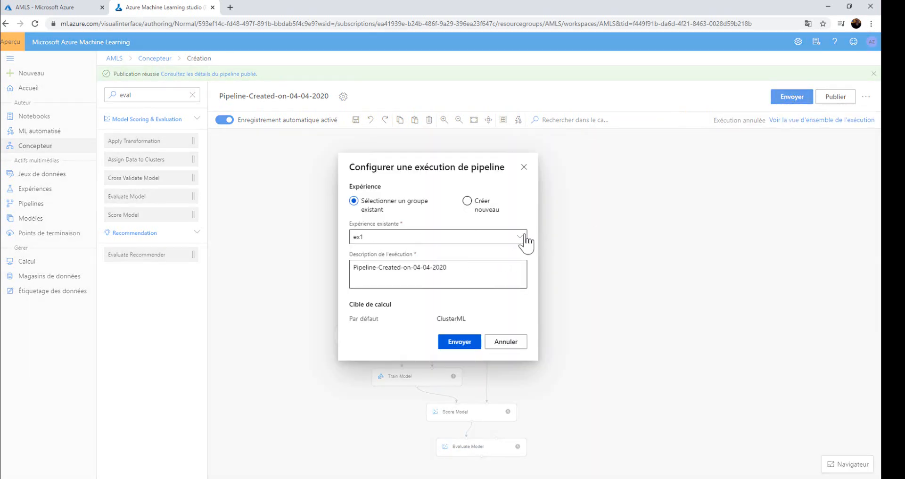
pyautogui.click(460, 342)
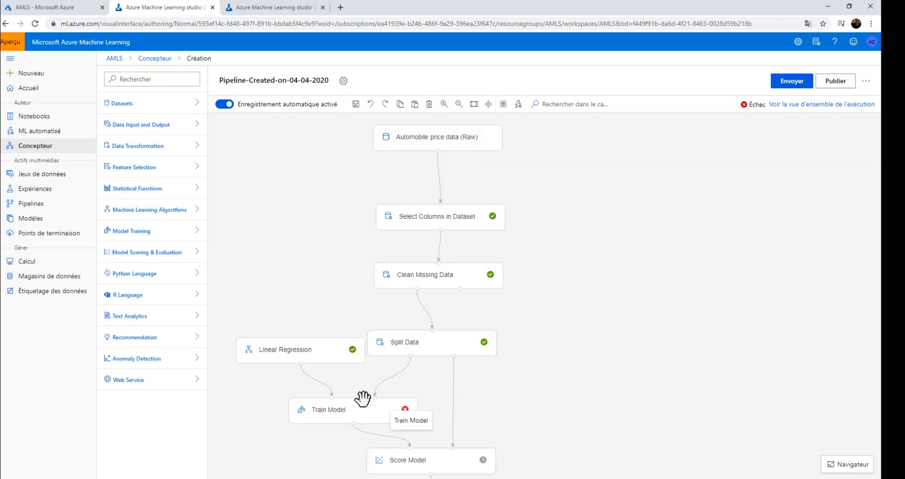
# Step: Check the error on the Train Model module and visualise the Automobile price data (Raw) dataset
pyautogui.click(319, 421)
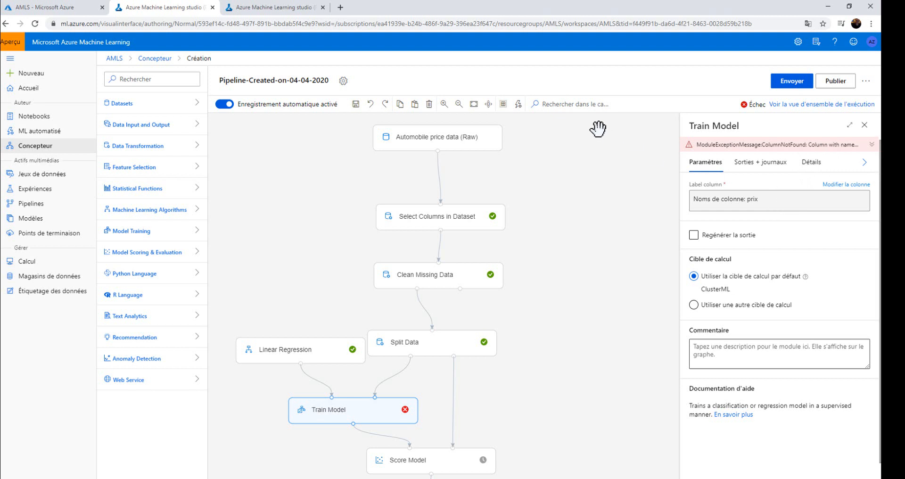
pyautogui.click(429, 147)
pyautogui.rightClick(454, 140)
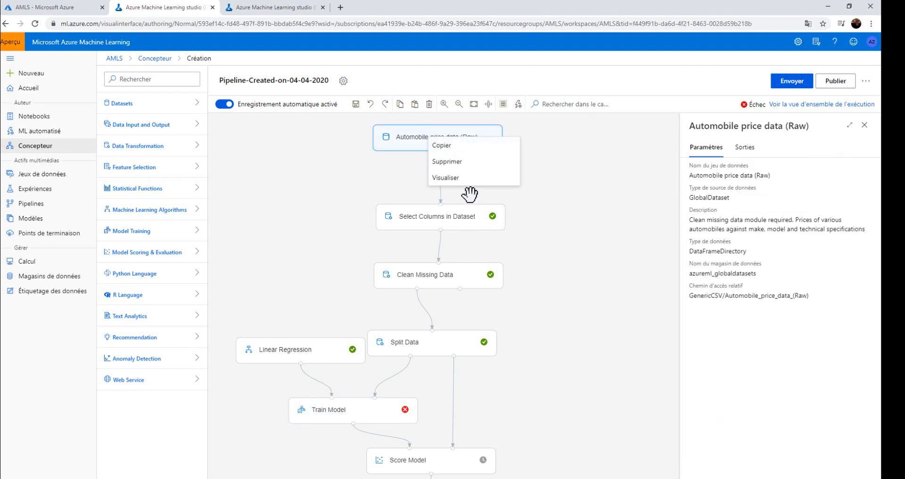
pyautogui.click(459, 181)
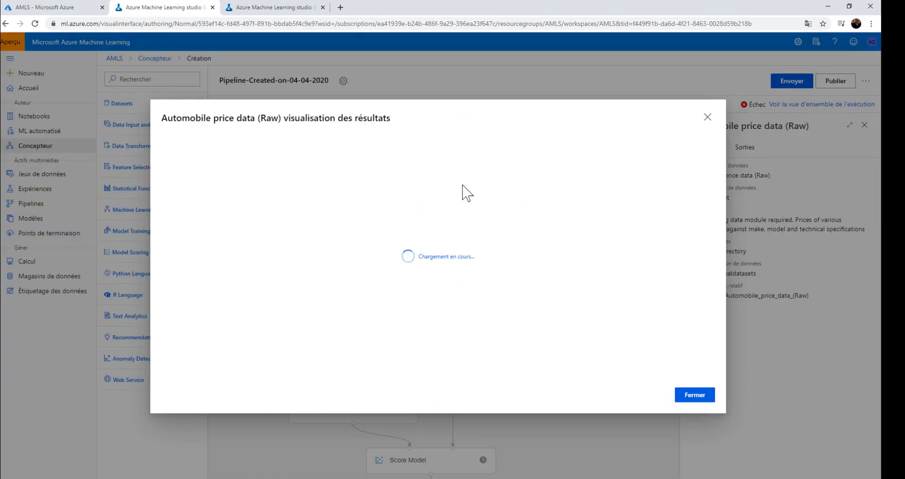
# Step: Check the price column's name in the raw dataset and set Train Model's label column to price
pyautogui.moveTo(313, 364); pyautogui.dragTo(503, 373)
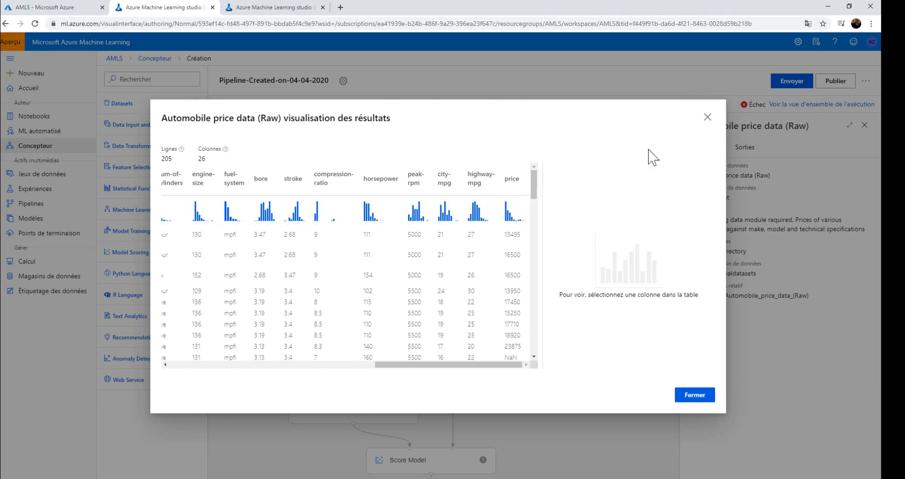
pyautogui.click(708, 117)
pyautogui.click(365, 405)
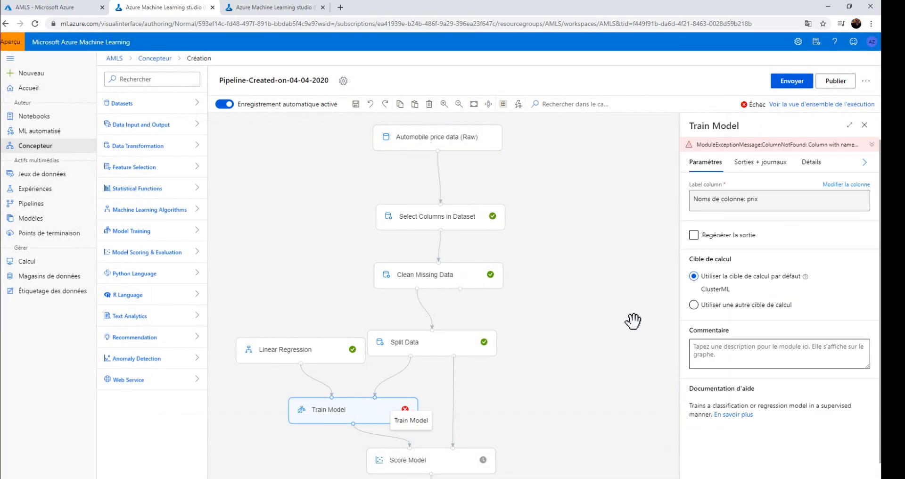
pyautogui.click(829, 184)
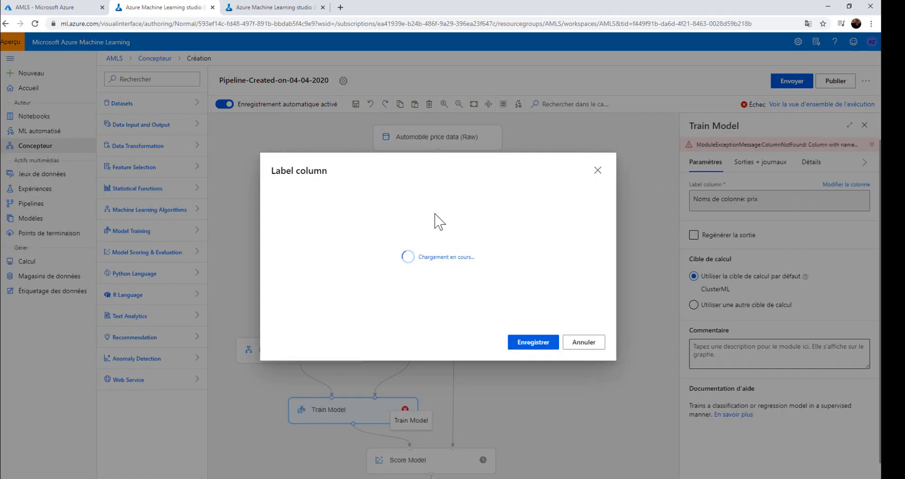
pyautogui.click(485, 199)
pyautogui.click(465, 199)
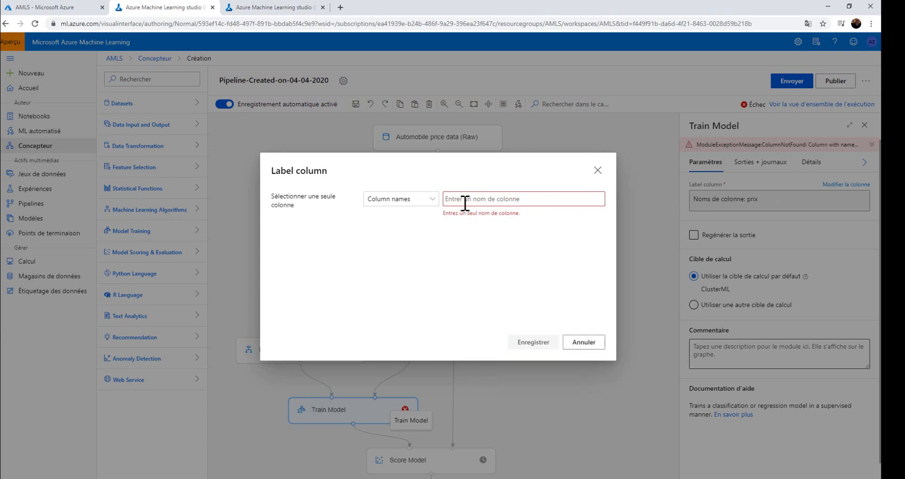
pyautogui.click(467, 203)
pyautogui.write('pr')
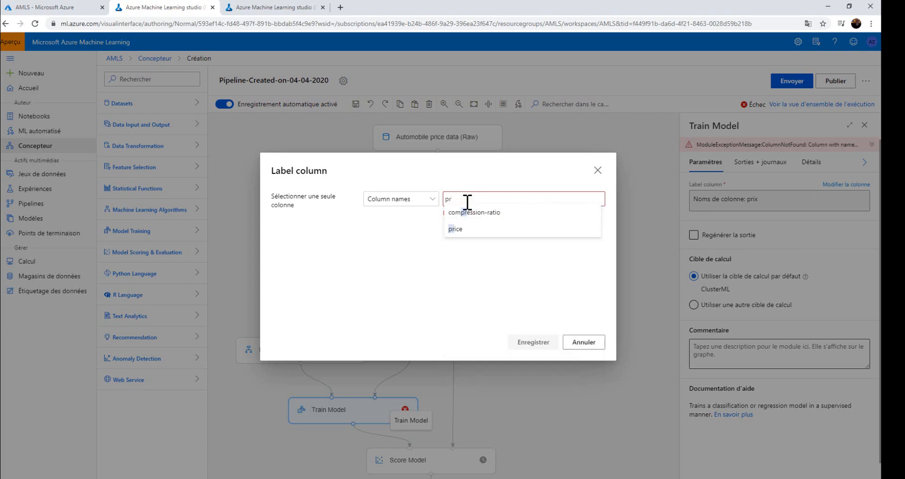
pyautogui.click(480, 229)
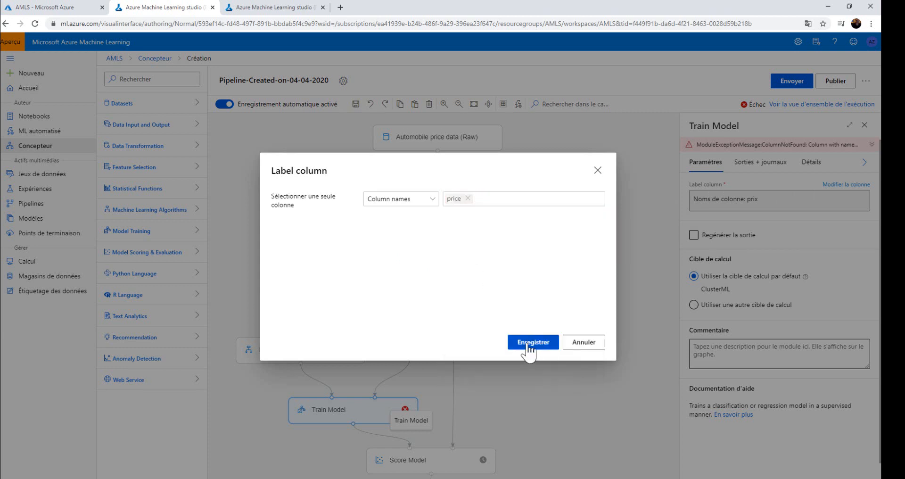
pyautogui.click(528, 343)
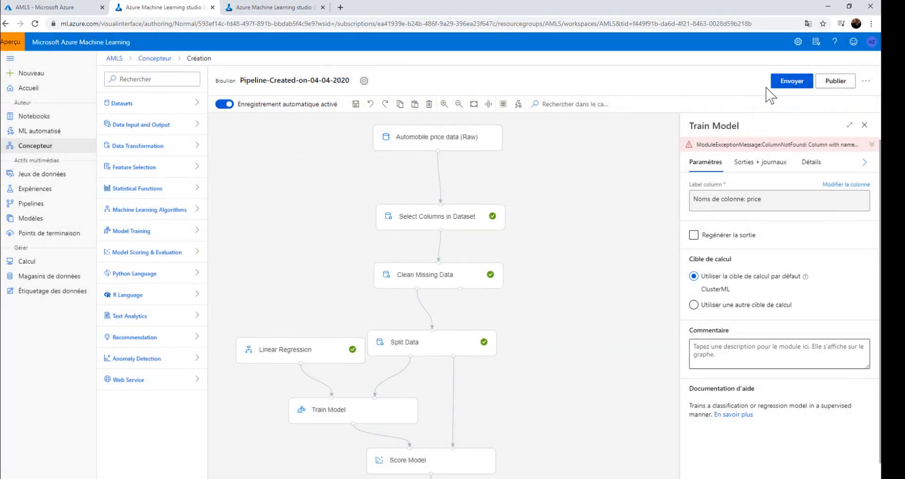
# Step: Submit the pipeline again as a run with the corrected label column
pyautogui.click(792, 80)
pyautogui.click(448, 341)
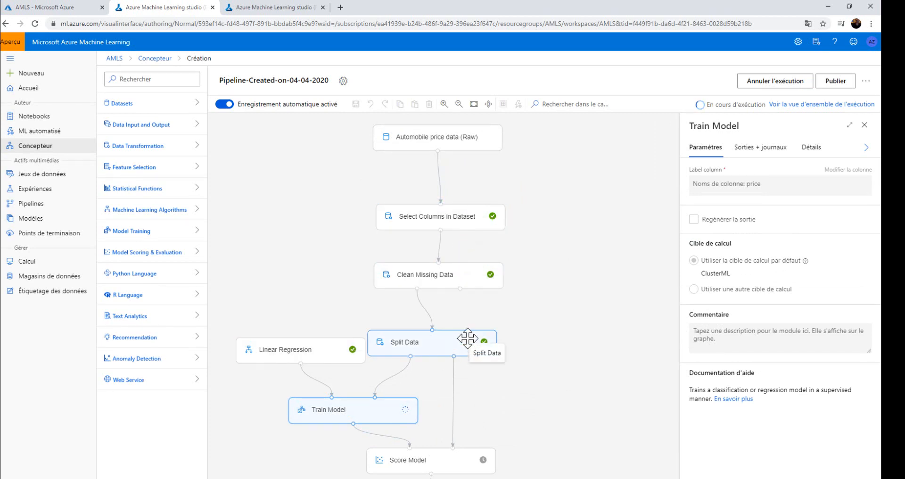
# Step: Visualise Split Data's Results dataset1 and Results dataset2 and compare their row counts
pyautogui.scroll(-1, 467, 340)
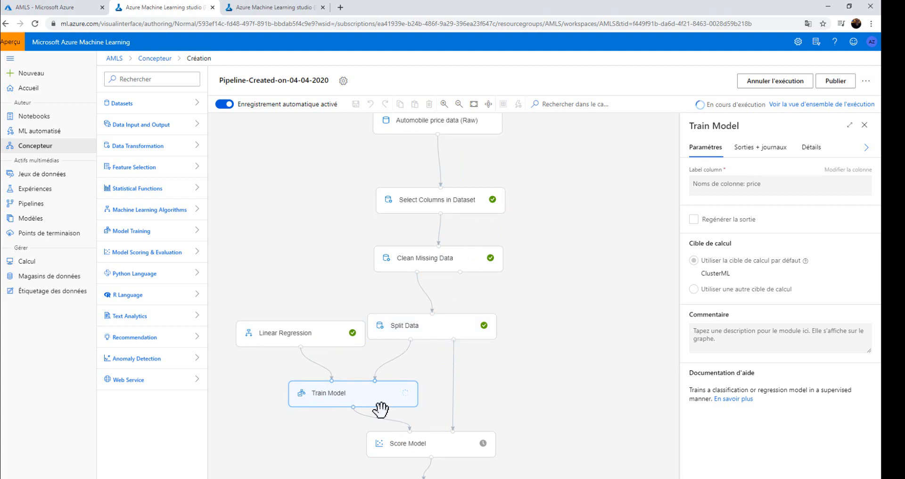
pyautogui.scroll(-2, 390, 405)
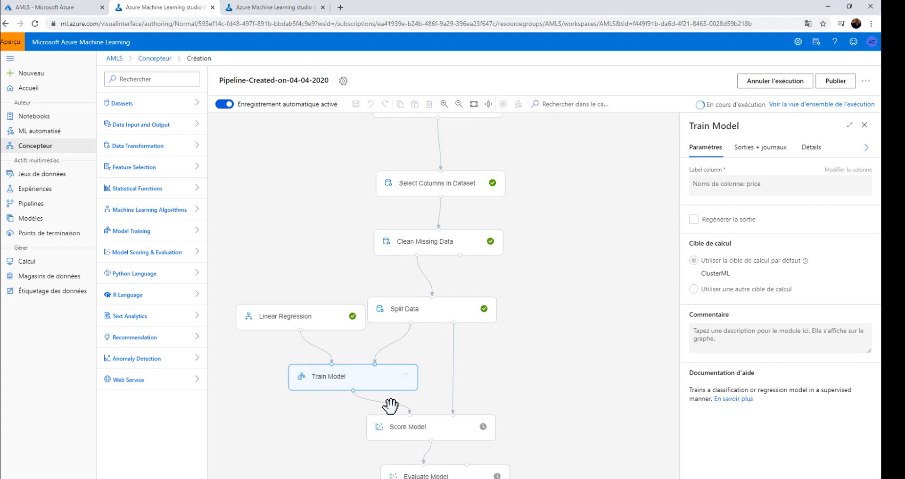
pyautogui.rightClick(425, 297)
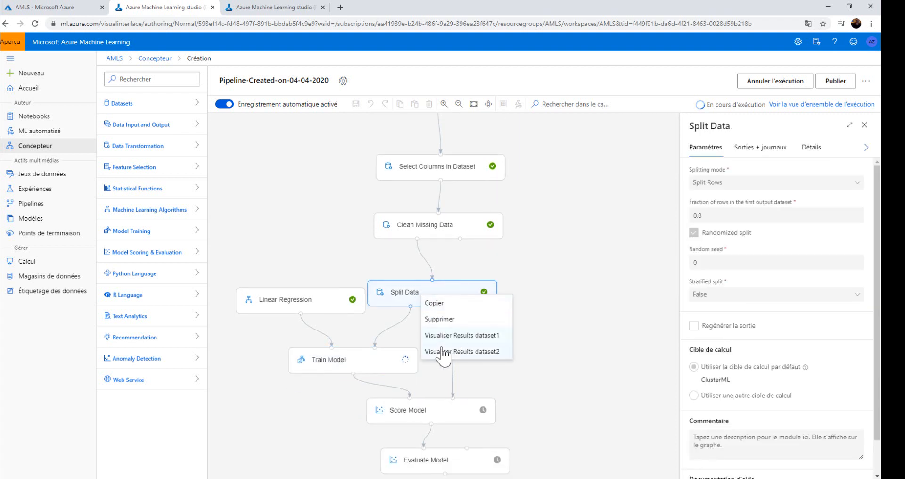
pyautogui.click(466, 335)
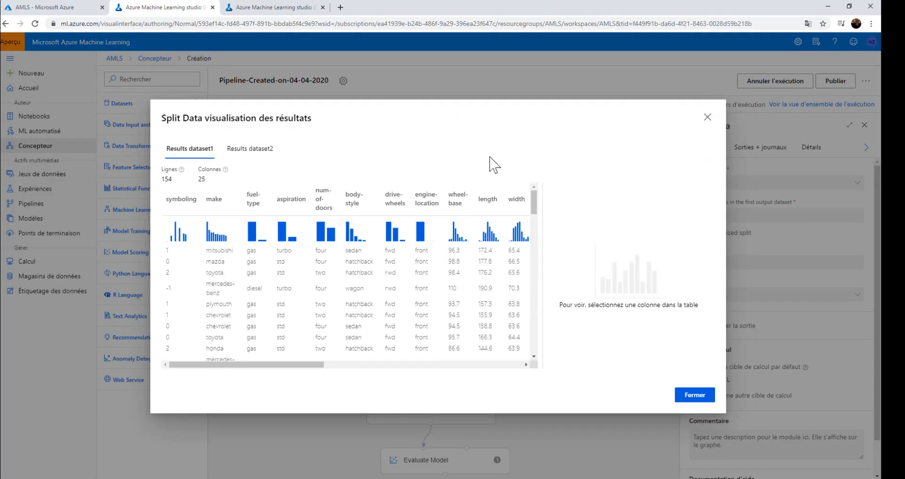
pyautogui.click(708, 117)
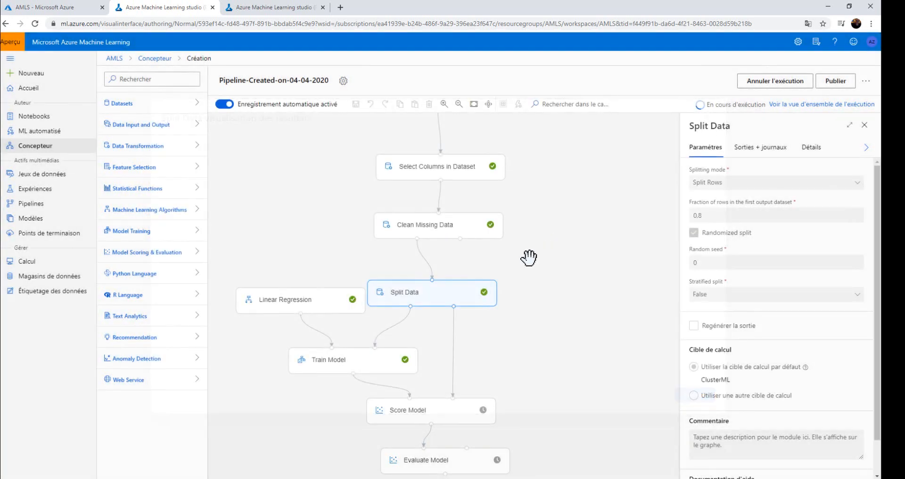
pyautogui.rightClick(458, 293)
pyautogui.click(498, 350)
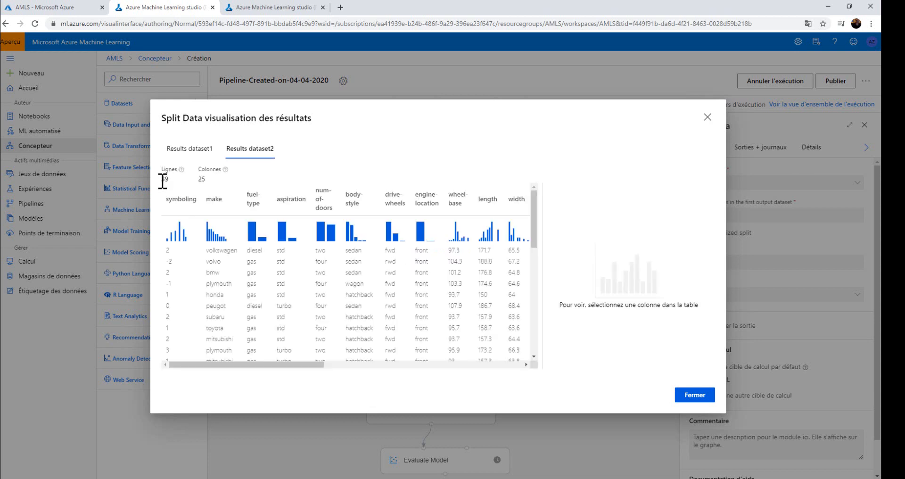
pyautogui.click(179, 148)
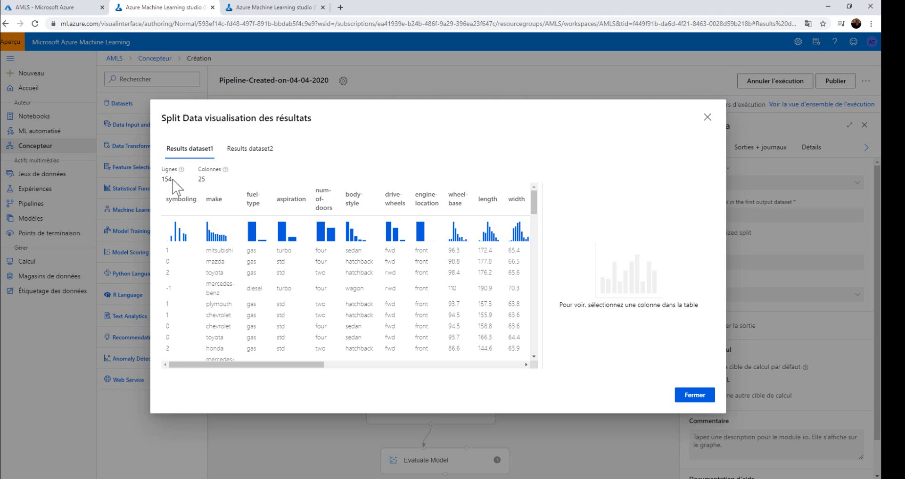
pyautogui.click(239, 155)
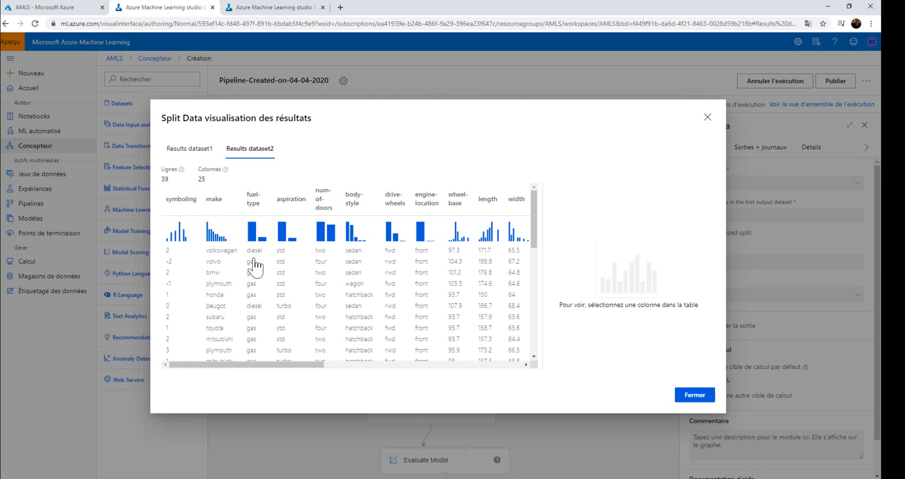
pyautogui.click(708, 117)
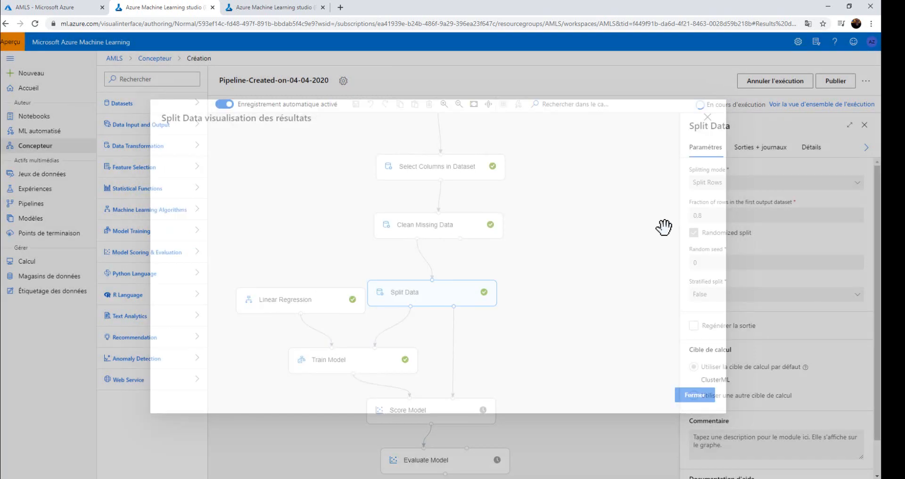
# Step: Examine the settings and run status of the Clean Missing Data, Train Model and Score Model modules
pyautogui.click(434, 234)
pyautogui.rightClick(453, 226)
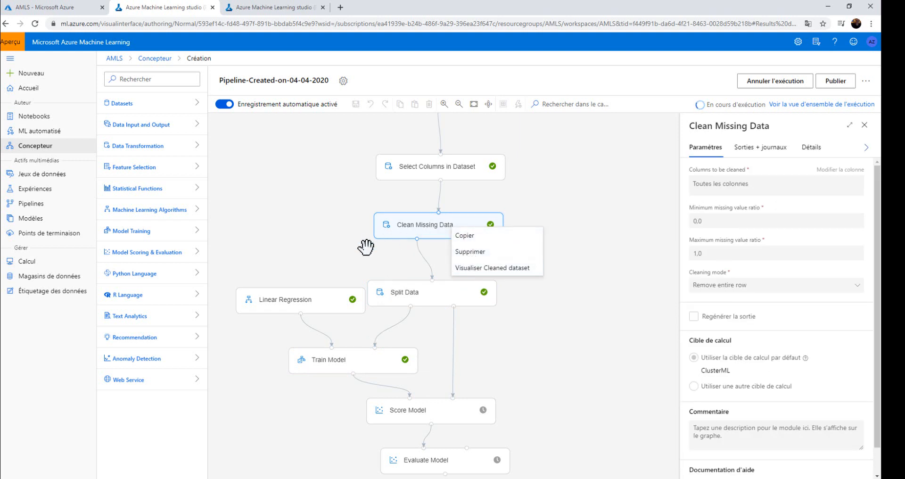
pyautogui.click(259, 358)
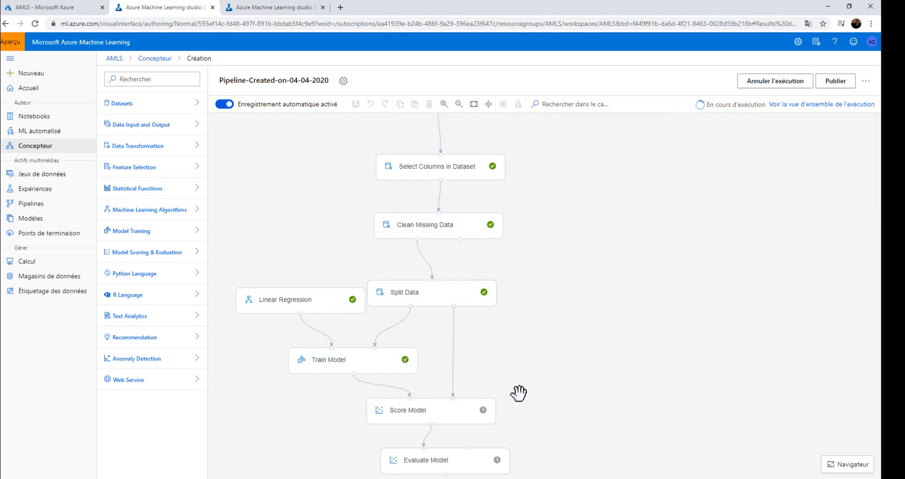
pyautogui.scroll(-1, 509, 392)
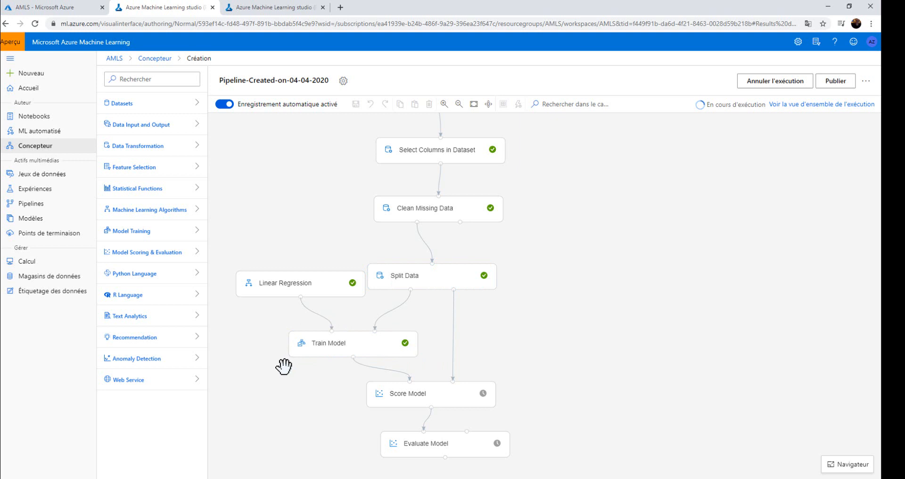
pyautogui.rightClick(376, 340)
pyautogui.click(322, 390)
pyautogui.click(335, 348)
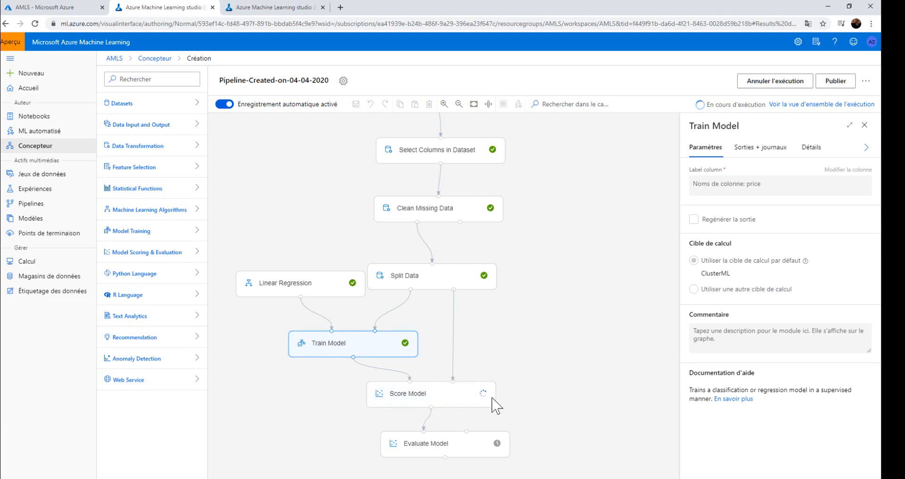
pyautogui.scroll(-1, 372, 395)
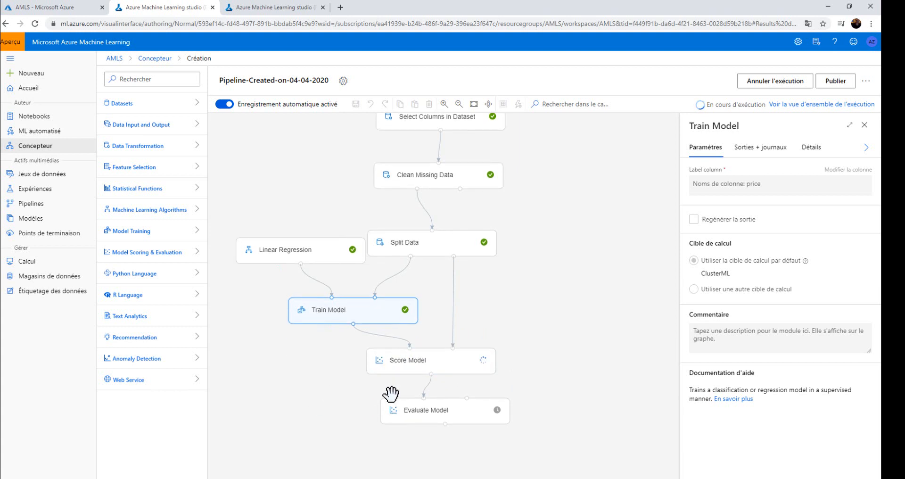
pyautogui.click(455, 371)
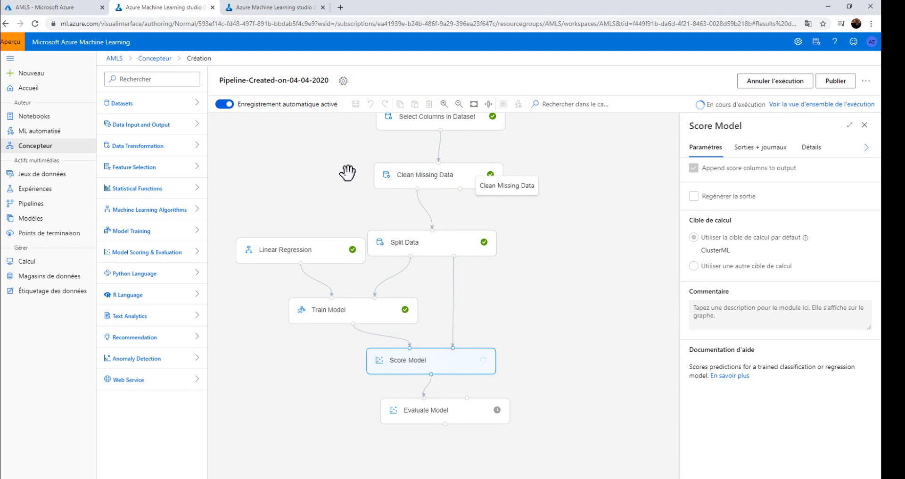
pyautogui.scroll(3, 349, 176)
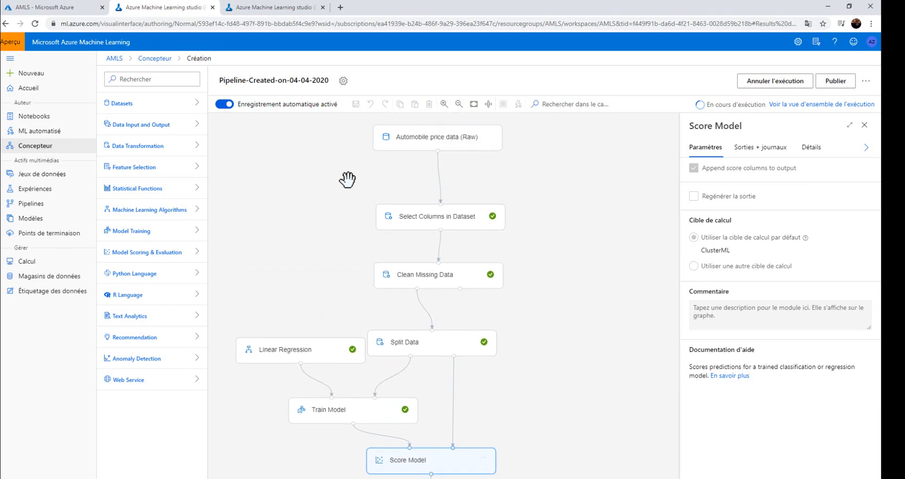
pyautogui.scroll(-2, 347, 183)
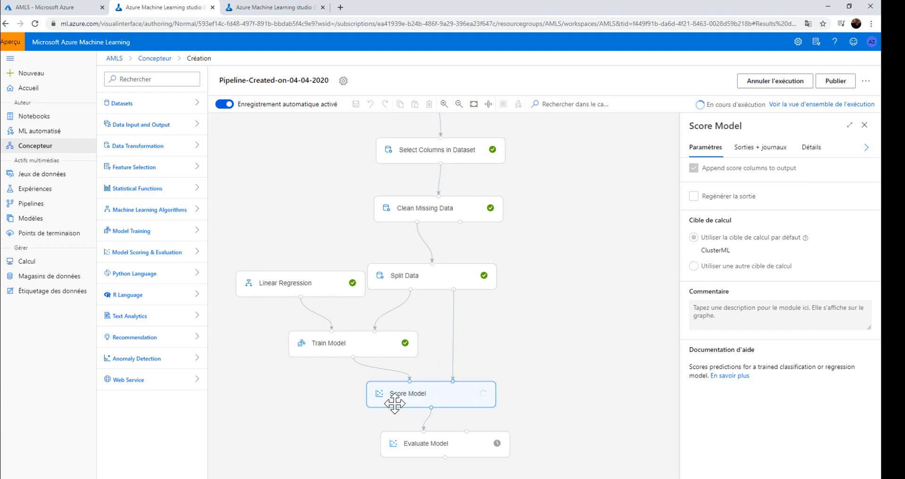
# Step: Try to visualise Score Model's scored dataset while the pipeline run is still in progress
pyautogui.rightClick(421, 403)
pyautogui.click(519, 372)
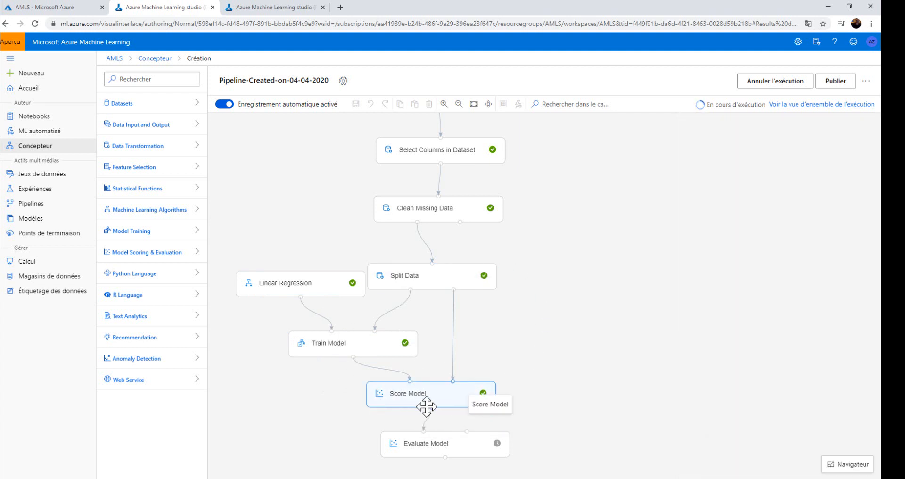
pyautogui.click(422, 407)
pyautogui.rightClick(433, 409)
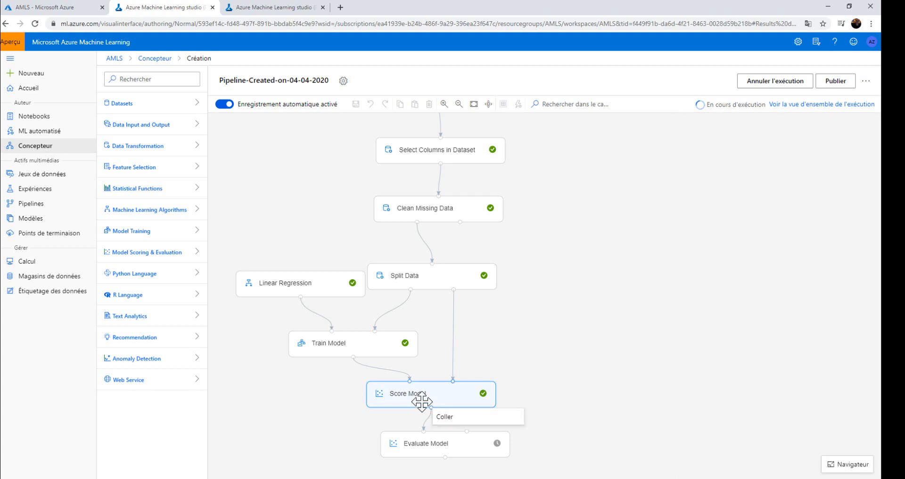
pyautogui.click(425, 406)
pyautogui.rightClick(431, 408)
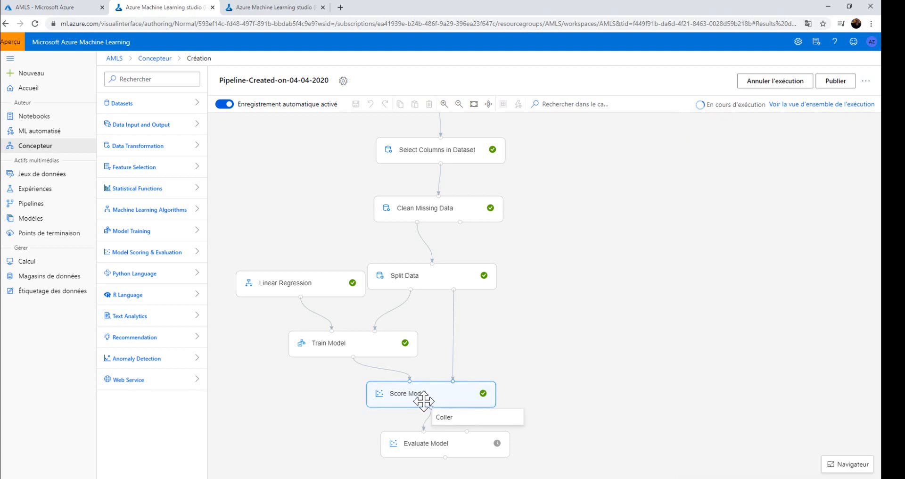
pyautogui.click(424, 401)
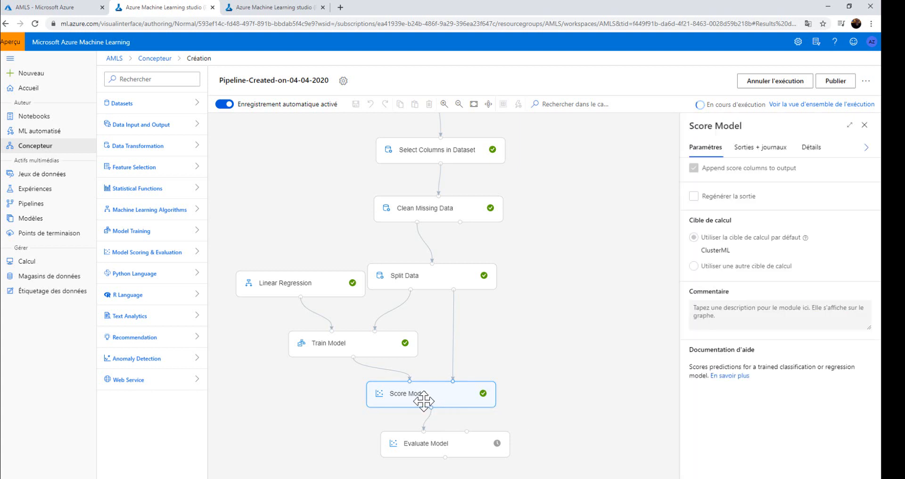
pyautogui.rightClick(394, 399)
pyautogui.click(431, 440)
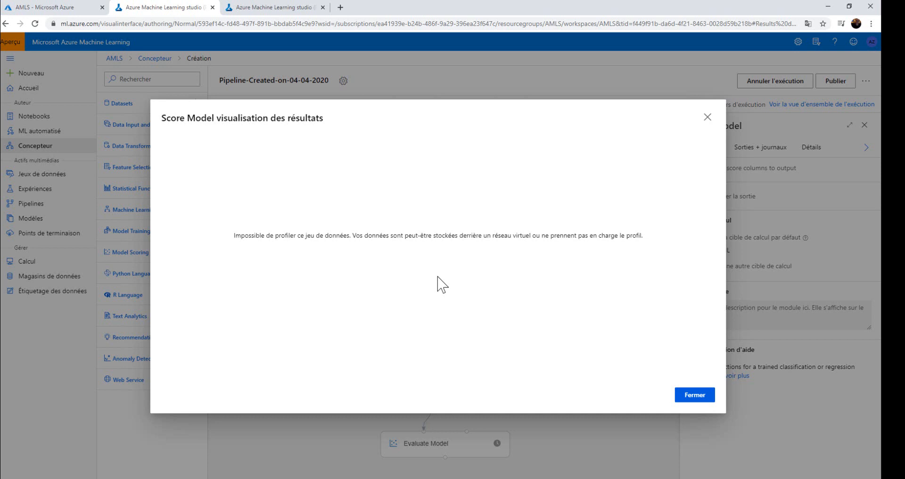
pyautogui.click(707, 117)
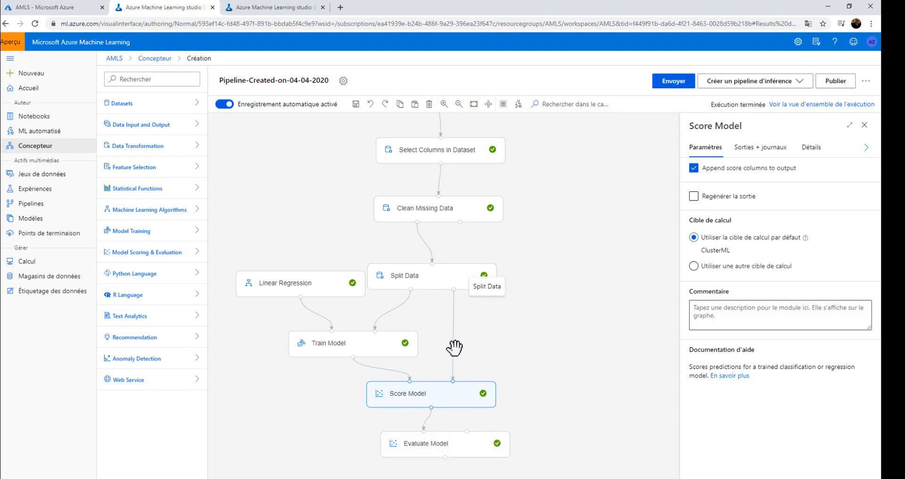
# Step: Visualise Score Model's scored dataset from the completed run and compare the price and Scored Labels columns across the rows
pyautogui.rightClick(464, 397)
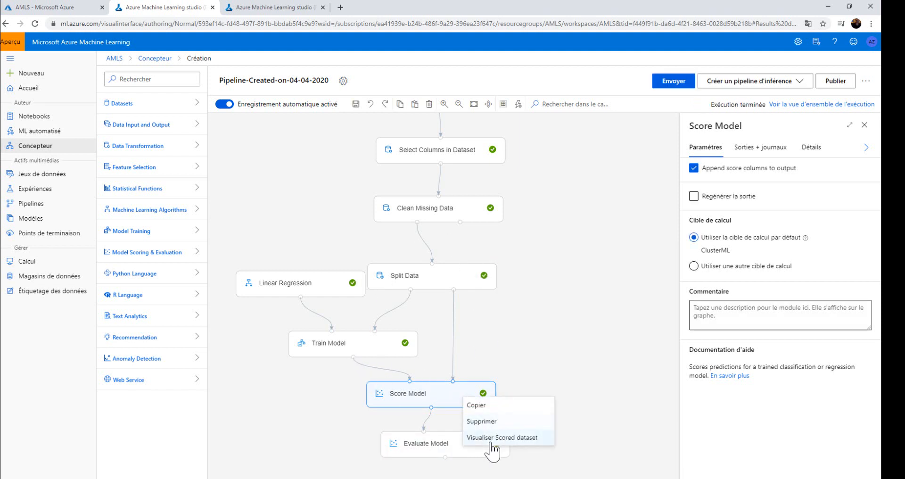
pyautogui.click(494, 439)
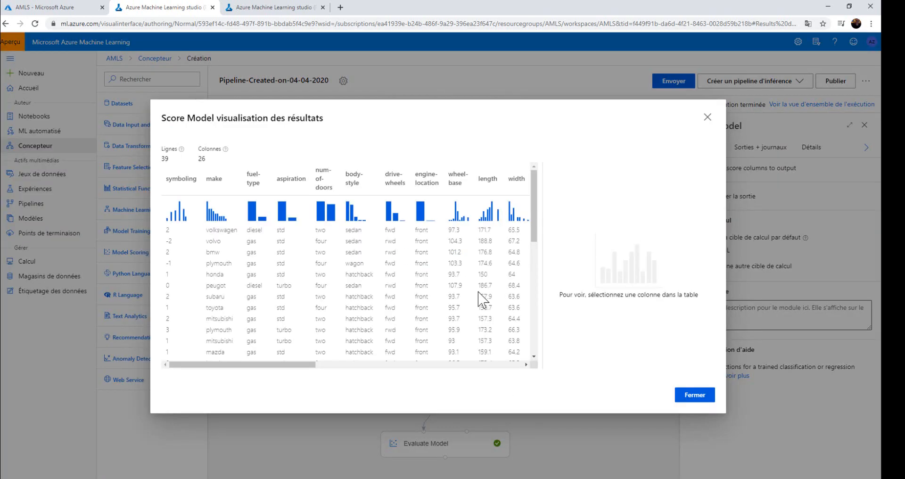
pyautogui.moveTo(259, 364); pyautogui.dragTo(483, 353)
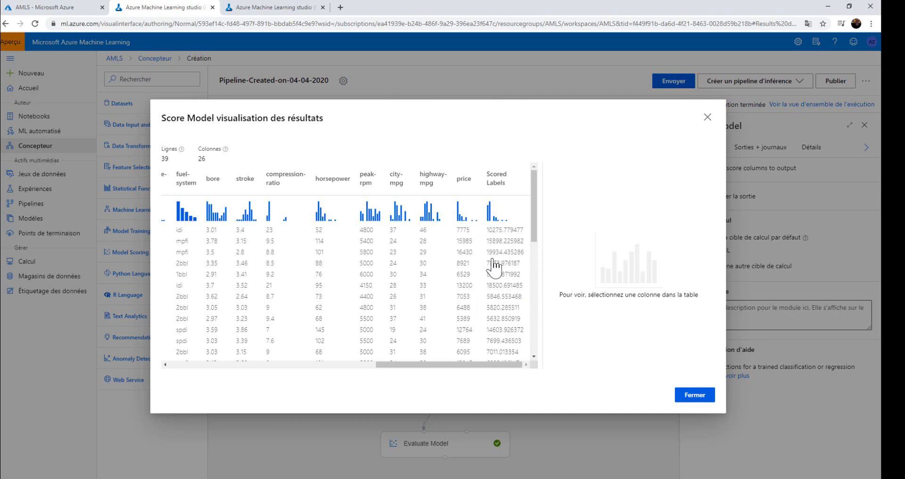
pyautogui.scroll(-5, 491, 297)
pyautogui.scroll(-3, 491, 297)
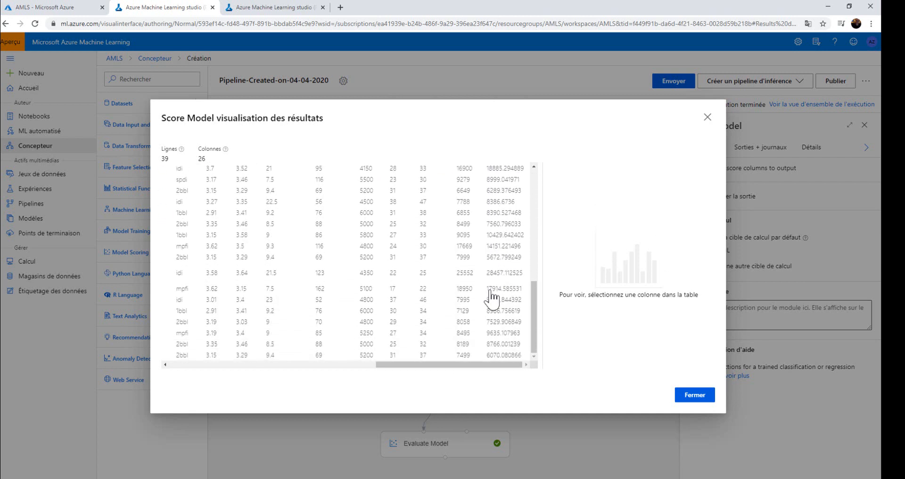
# Step: Review the first columns and rows of Score Model's scored dataset, and close the visualisation
pyautogui.moveTo(461, 370); pyautogui.dragTo(143, 368)
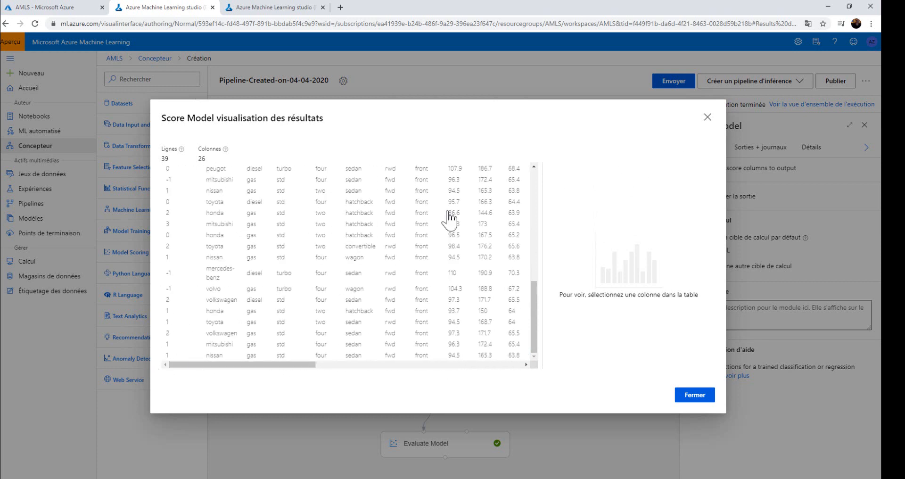
pyautogui.scroll(10, 191, 307)
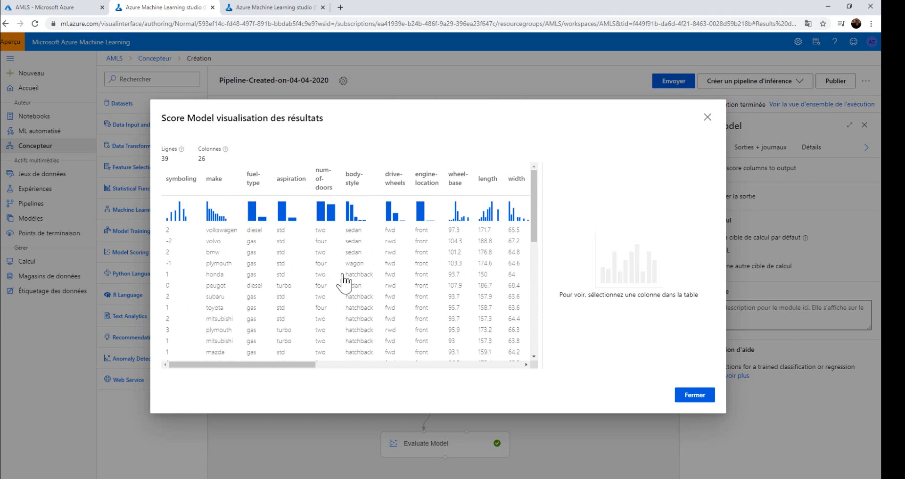
pyautogui.click(708, 117)
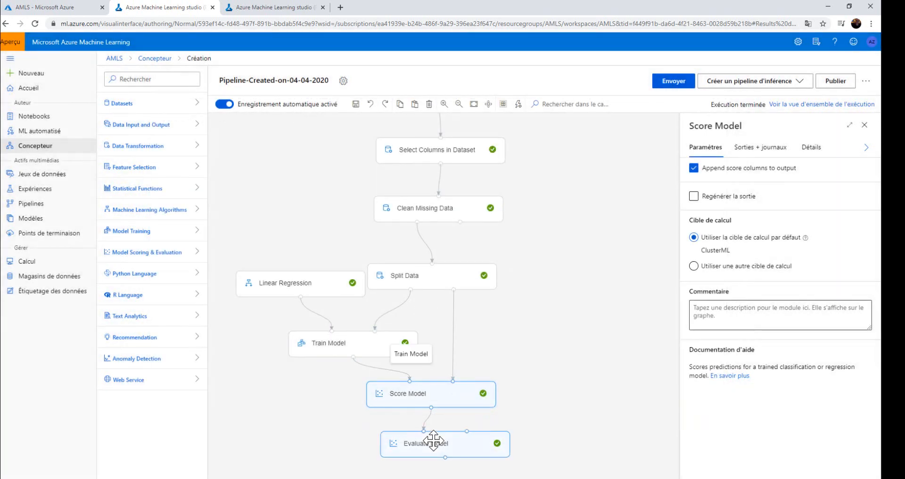
# Step: Visualise Evaluate Model's results and examine the Coefficient_of_Determination, Relative_Absolute_Error, Relative_Squared_Error and Root_Mean_Squared_Error columns
pyautogui.click(432, 442)
pyautogui.rightClick(433, 444)
pyautogui.click(490, 436)
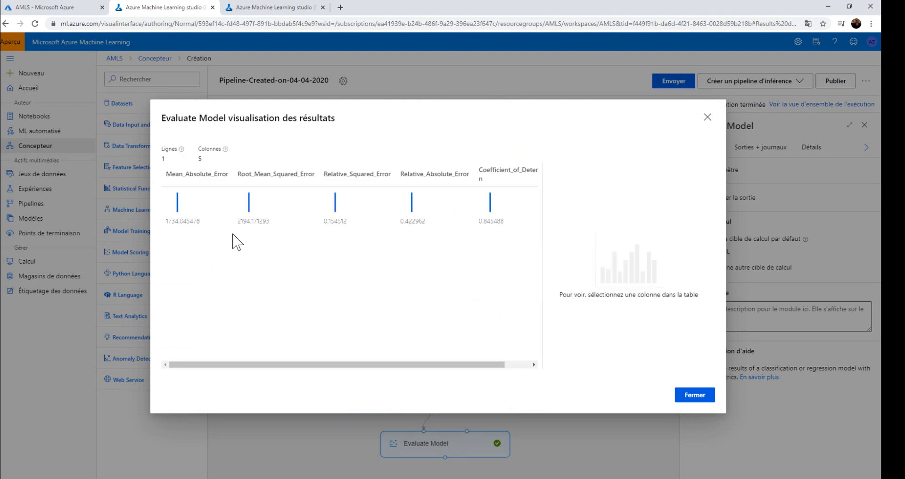
pyautogui.moveTo(461, 366); pyautogui.dragTo(509, 367)
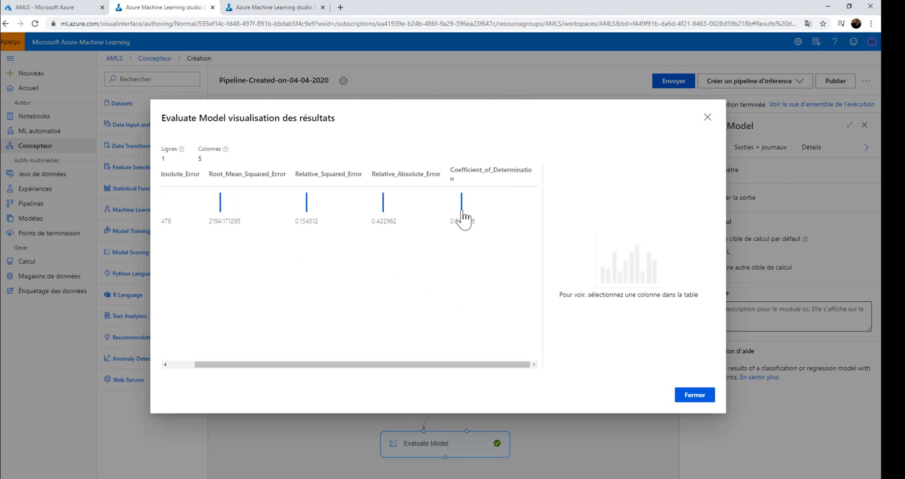
pyautogui.click(466, 224)
pyautogui.scroll(-2, 632, 297)
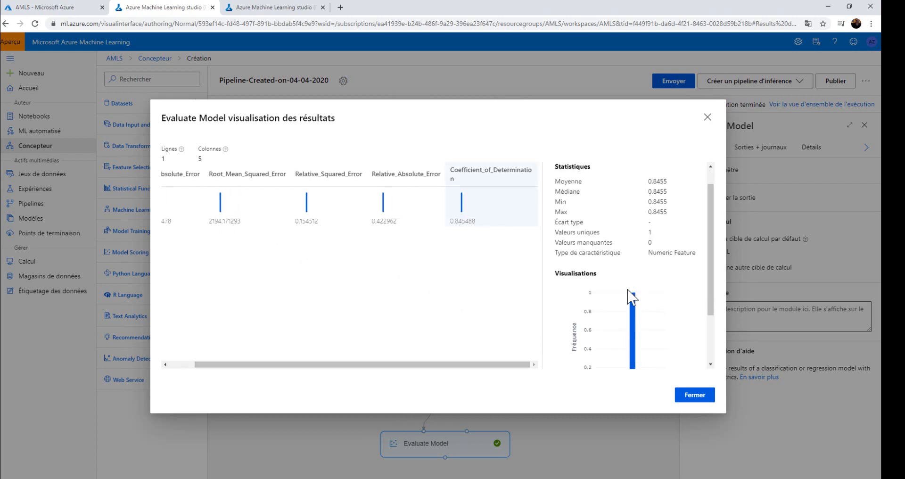
pyautogui.click(388, 210)
pyautogui.click(313, 202)
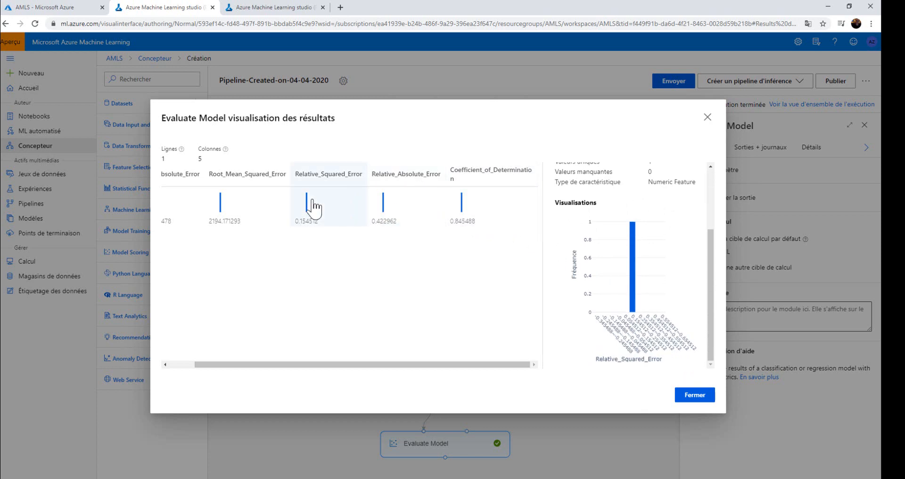
pyautogui.click(267, 207)
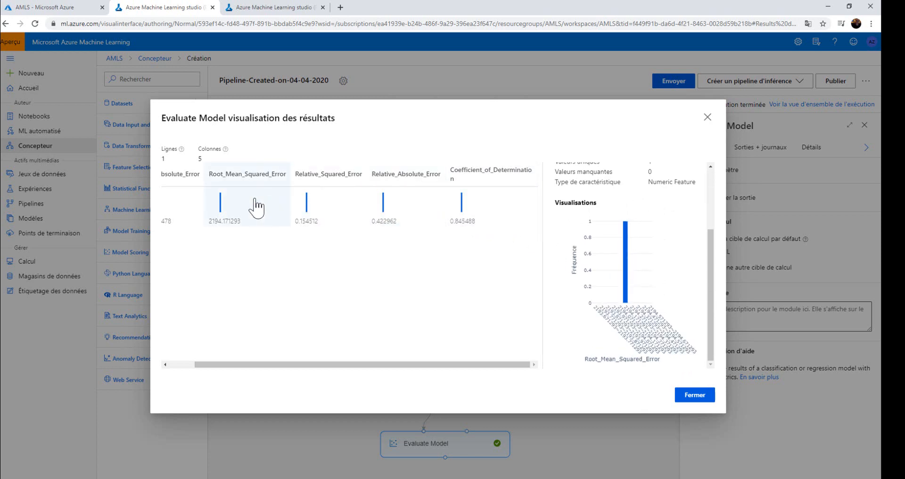
pyautogui.click(709, 118)
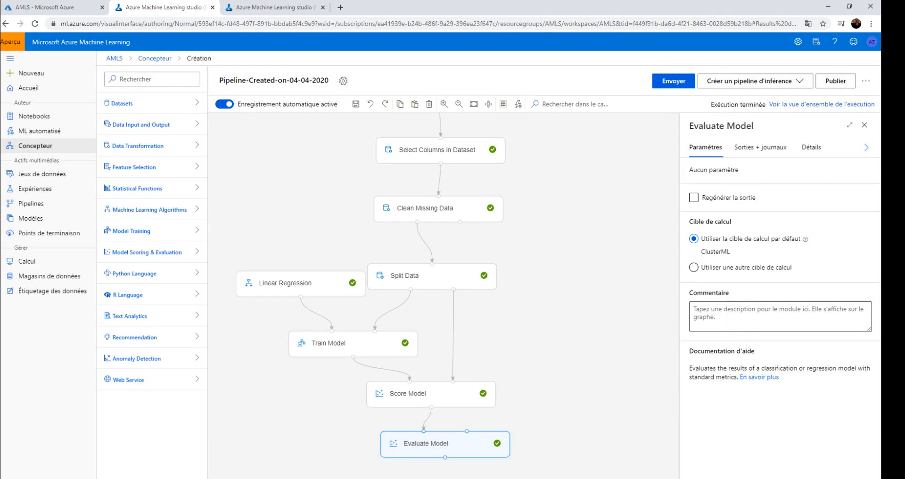
# Step: Open the details of the ClusterML training cluster and review its node state, virtual machine size and node limits
pyautogui.click(52, 205)
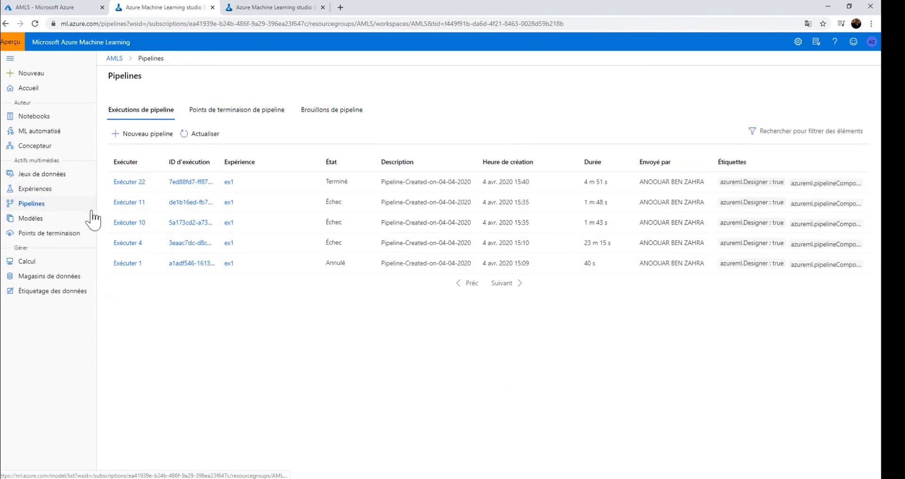
pyautogui.click(22, 260)
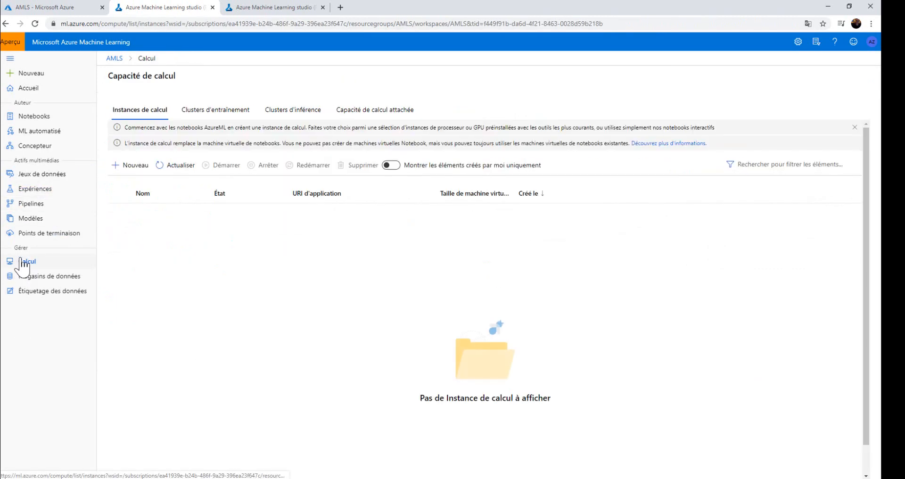
pyautogui.click(219, 110)
pyautogui.click(150, 198)
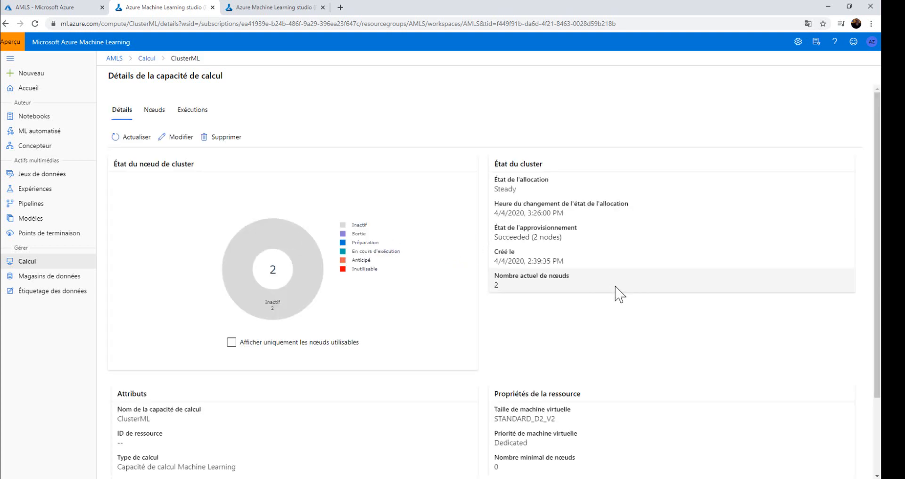
pyautogui.scroll(-1, 621, 306)
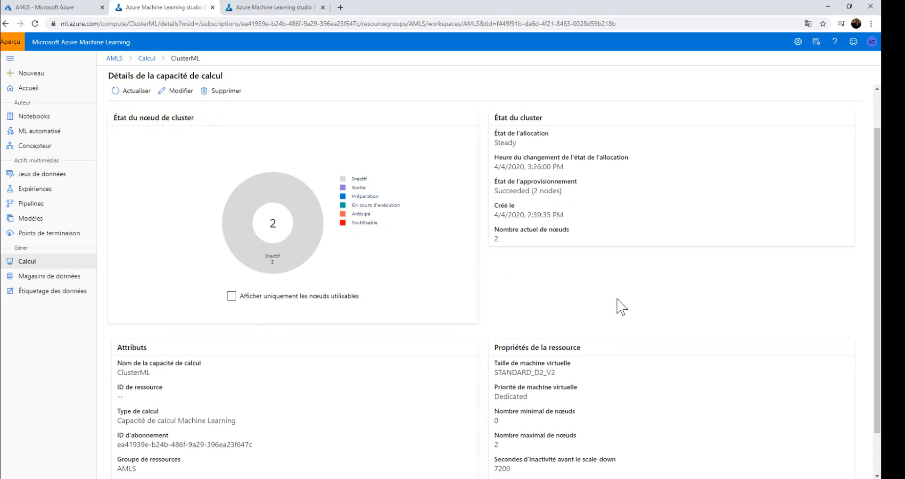
pyautogui.scroll(-1, 621, 307)
pyautogui.scroll(-1, 622, 306)
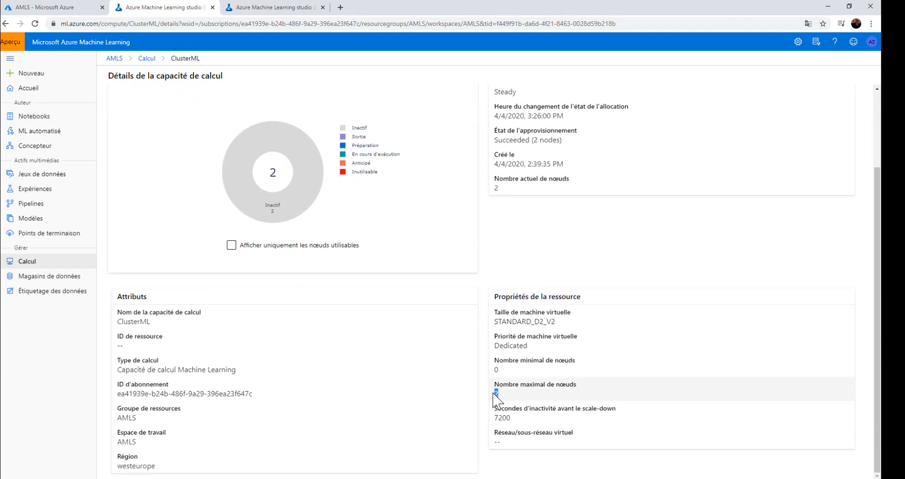
pyautogui.moveTo(559, 325); pyautogui.dragTo(541, 325)
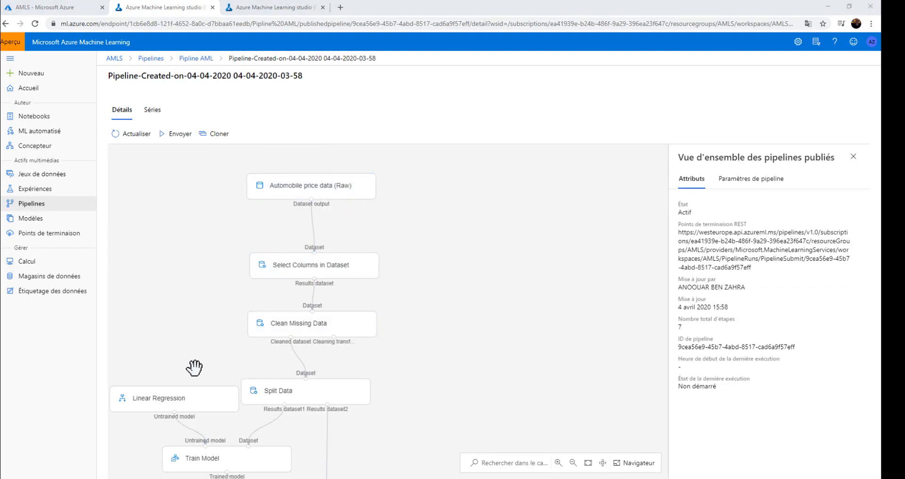
# Step: Look over the published pipeline's graph and check the workspace's endpoints
pyautogui.scroll(-1, 411, 301)
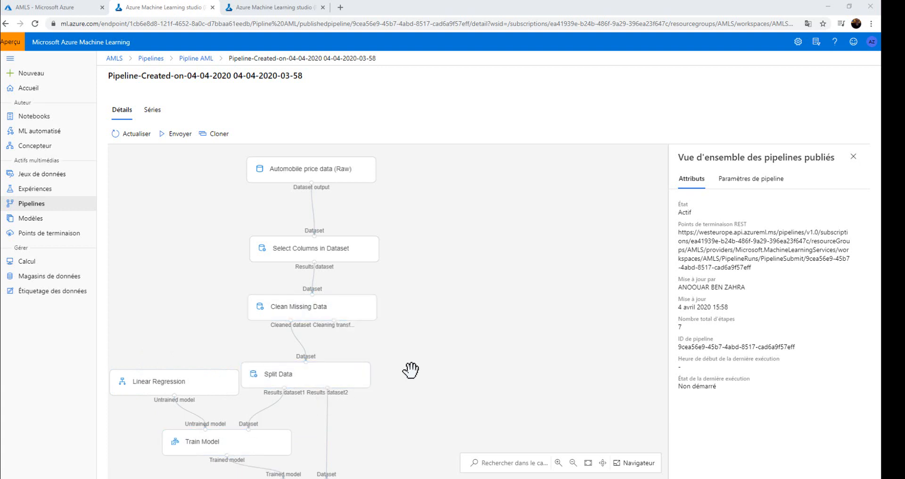
pyautogui.scroll(-1, 411, 370)
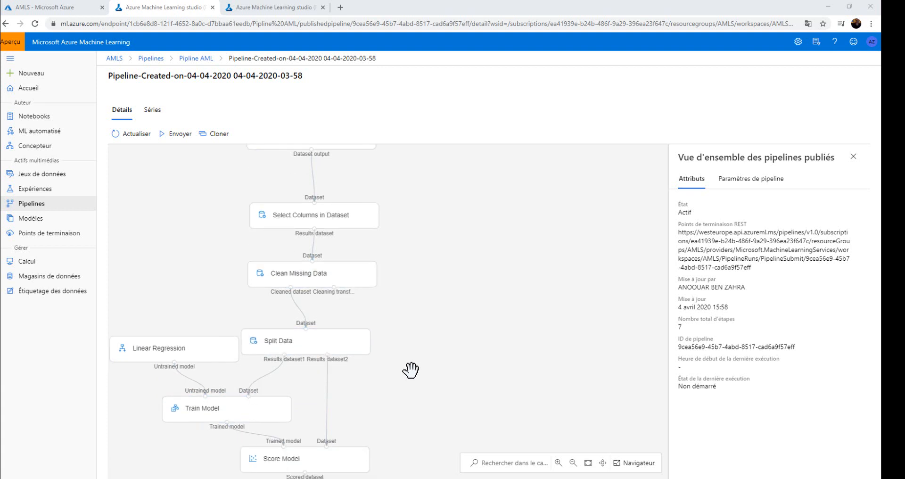
pyautogui.click(53, 234)
# Step: Publish the completed pipeline run Exécuter 22 to the existing pipeline endpoint Pipline AML
pyautogui.click(28, 204)
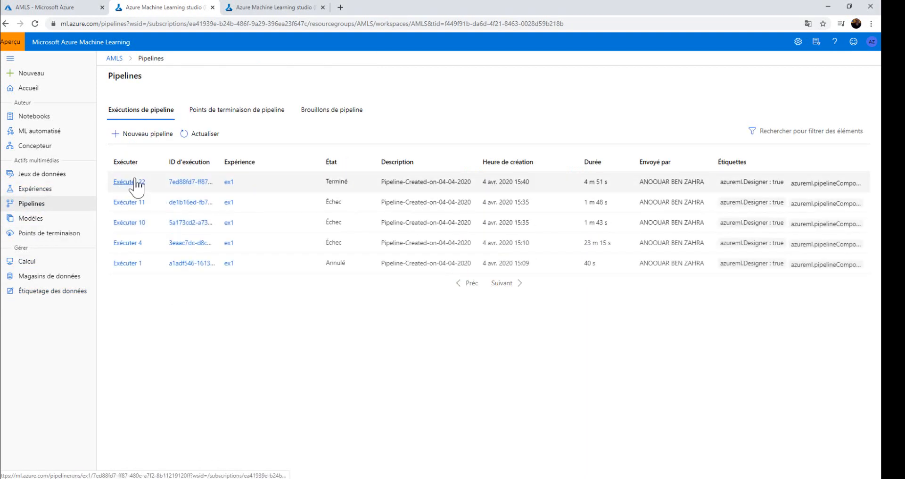
pyautogui.click(129, 182)
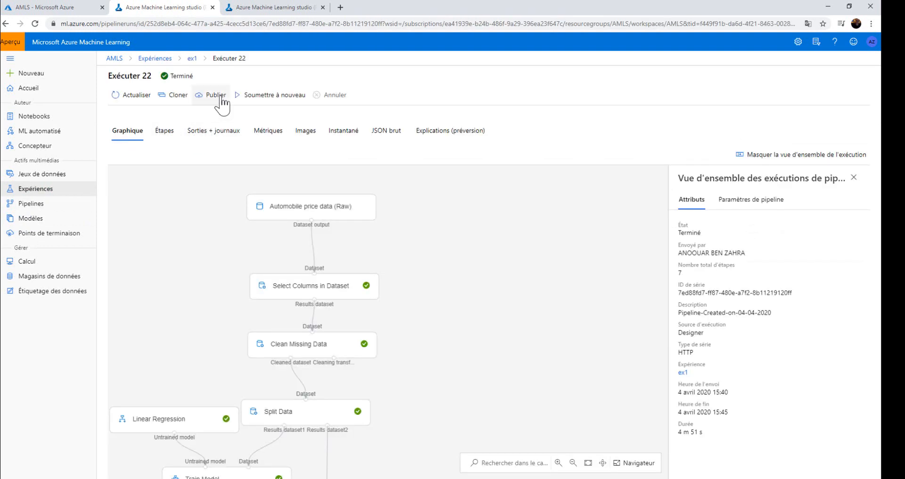
pyautogui.click(210, 95)
pyautogui.click(524, 202)
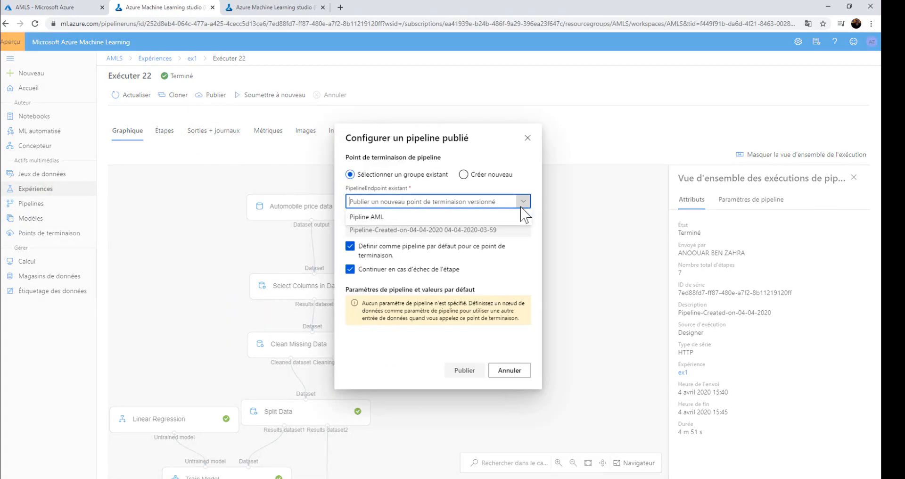
pyautogui.click(406, 217)
pyautogui.click(463, 370)
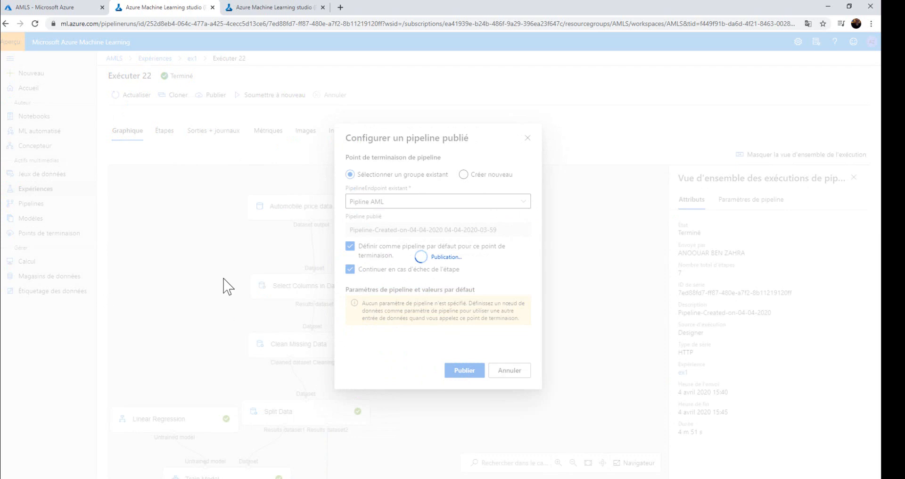
# Step: Open the Pipline AML pipeline endpoint and examine its REST endpoint address, pipeline parameters and graph
pyautogui.click(50, 234)
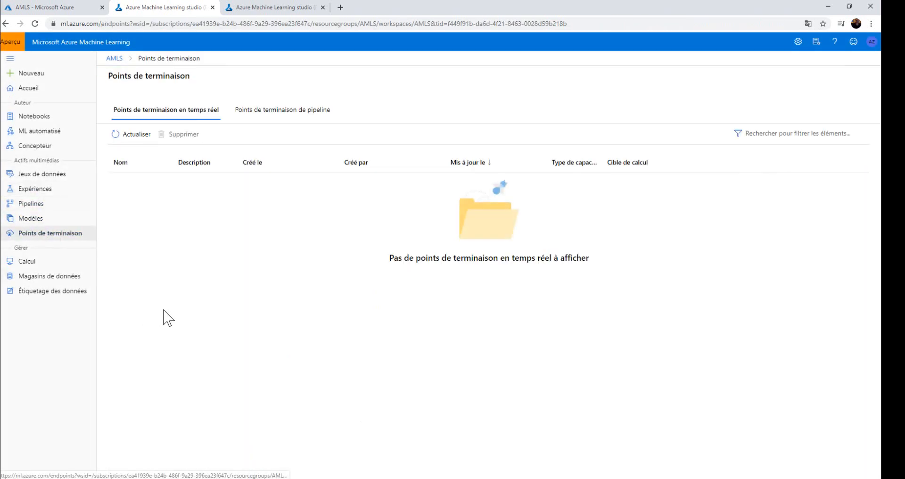
pyautogui.click(285, 115)
pyautogui.click(132, 190)
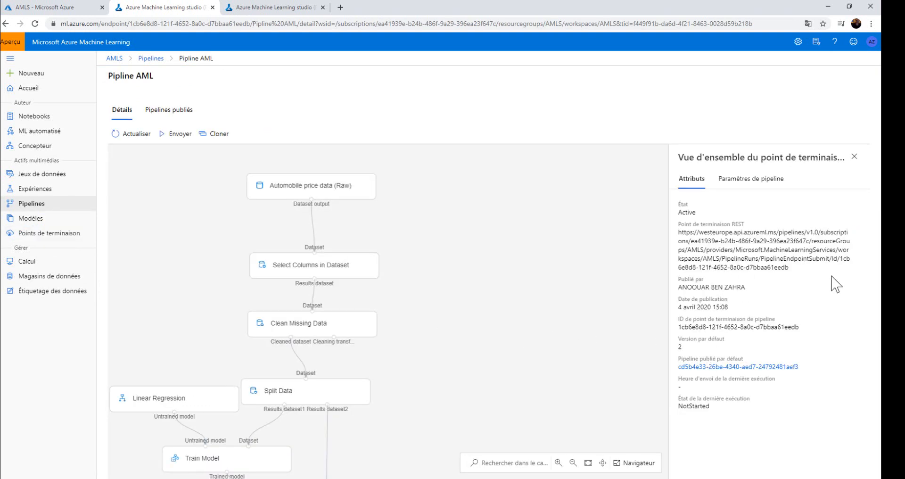
pyautogui.moveTo(808, 270); pyautogui.dragTo(685, 234)
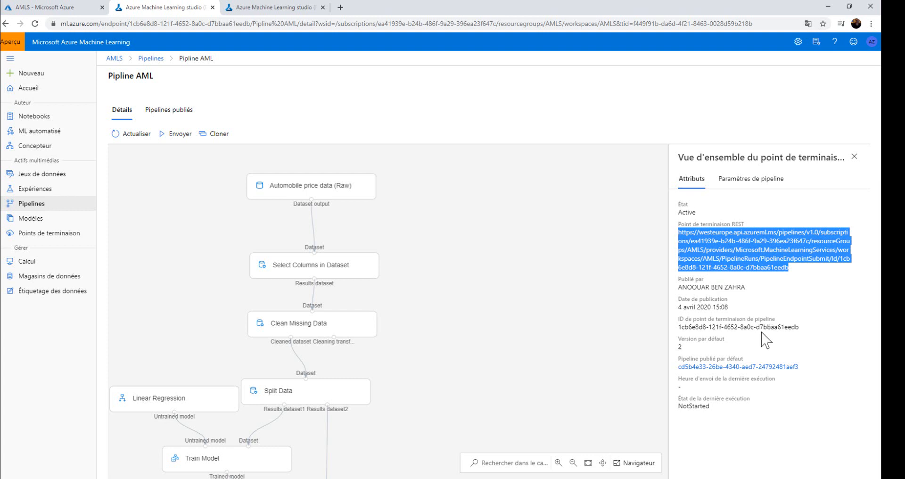
pyautogui.click(759, 187)
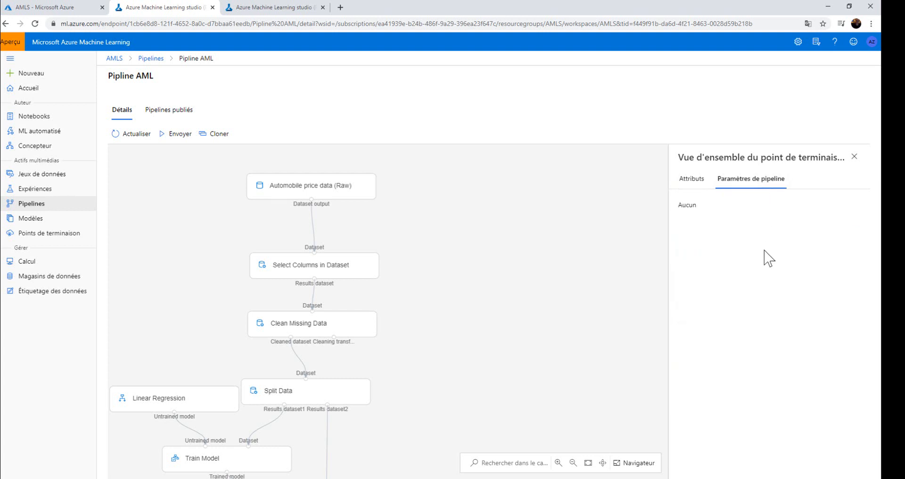
pyautogui.click(685, 180)
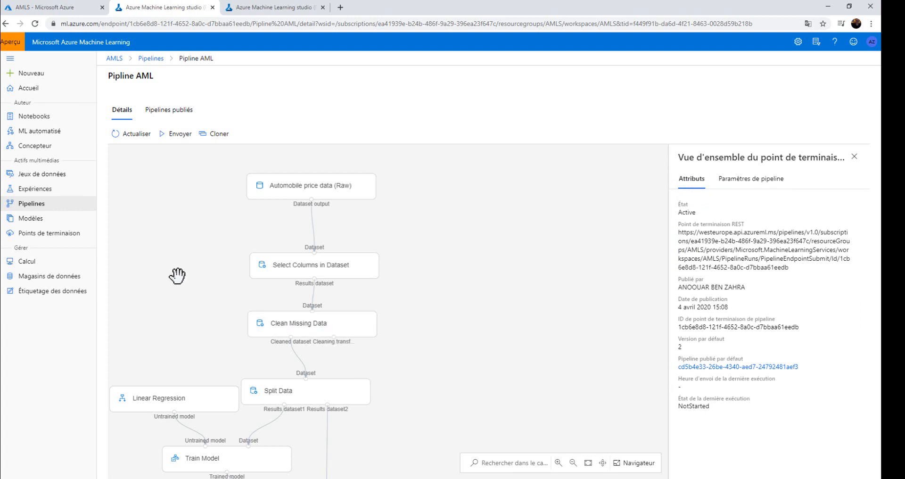
pyautogui.scroll(-1, 228, 318)
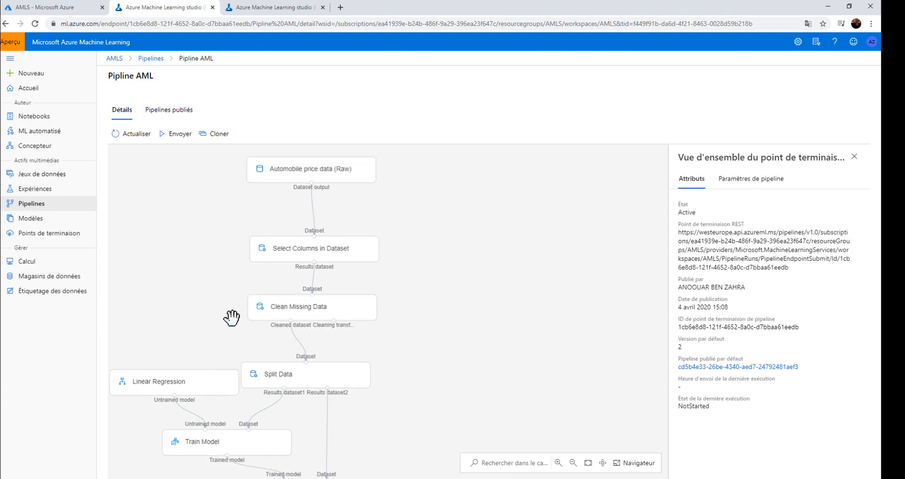
pyautogui.scroll(1, 184, 316)
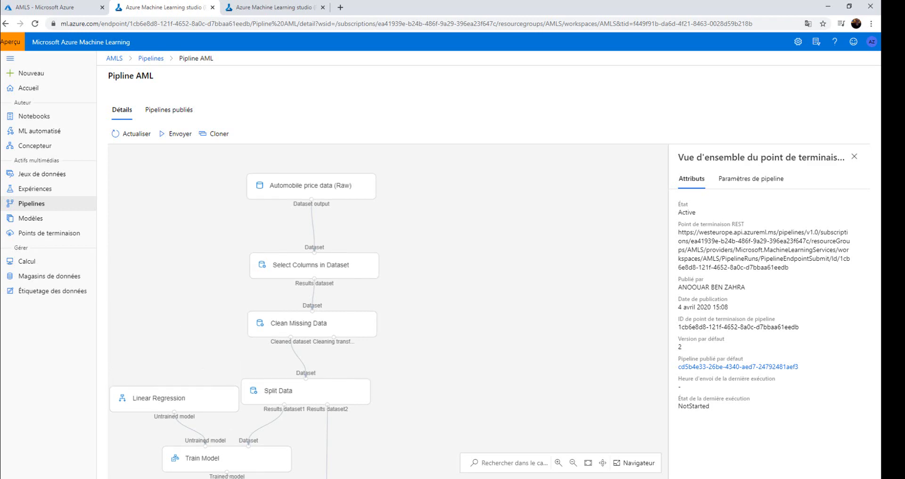